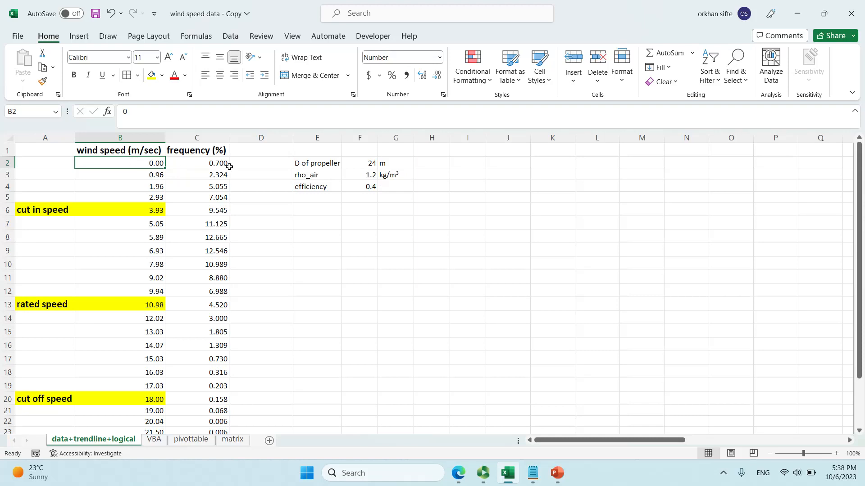
click(211, 161)
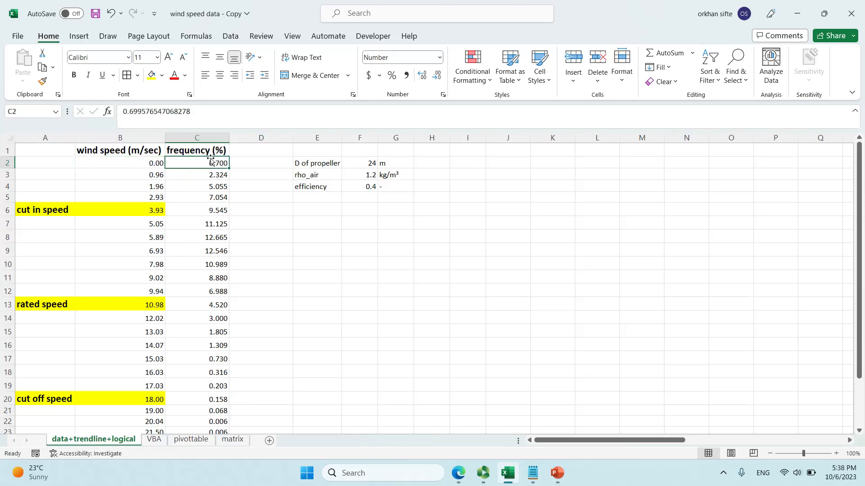
click(140, 306)
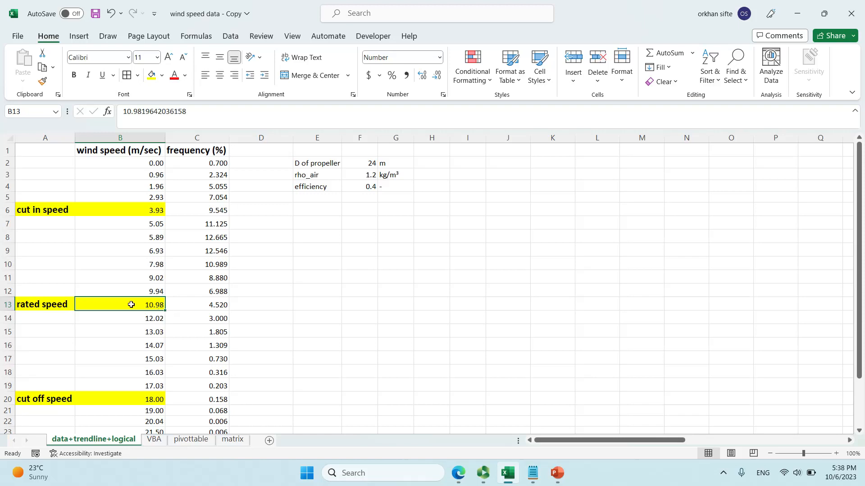
click(204, 311)
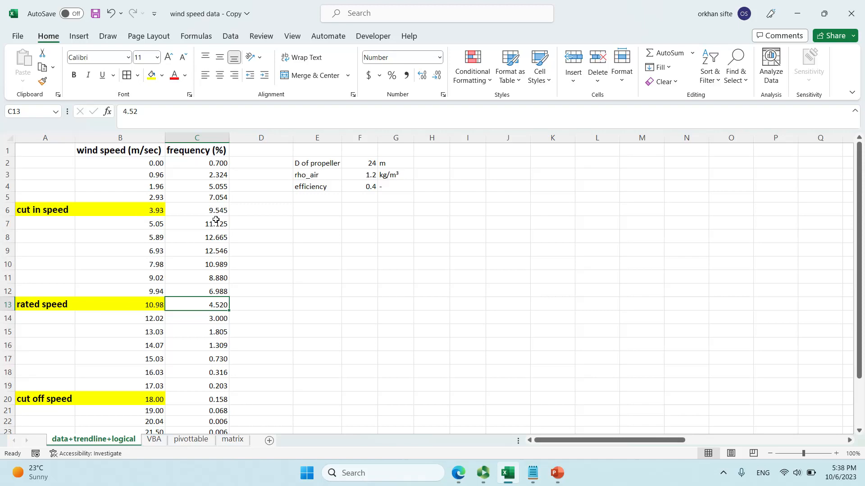
click(296, 273)
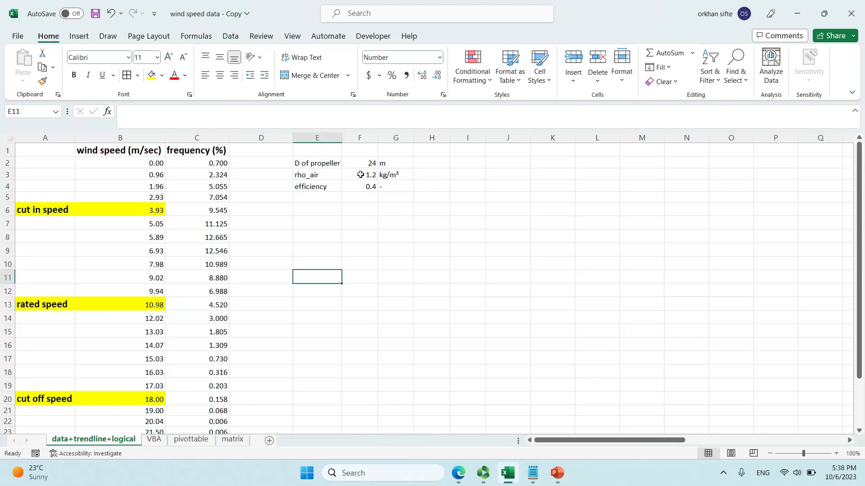
click(327, 237)
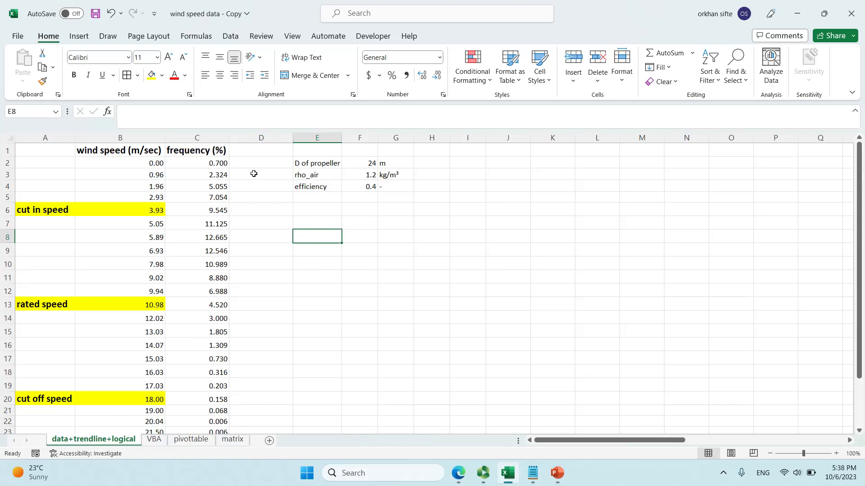
Insert an empty markers-only scatter chart on the data+trendline+logical sheet
click(85, 38)
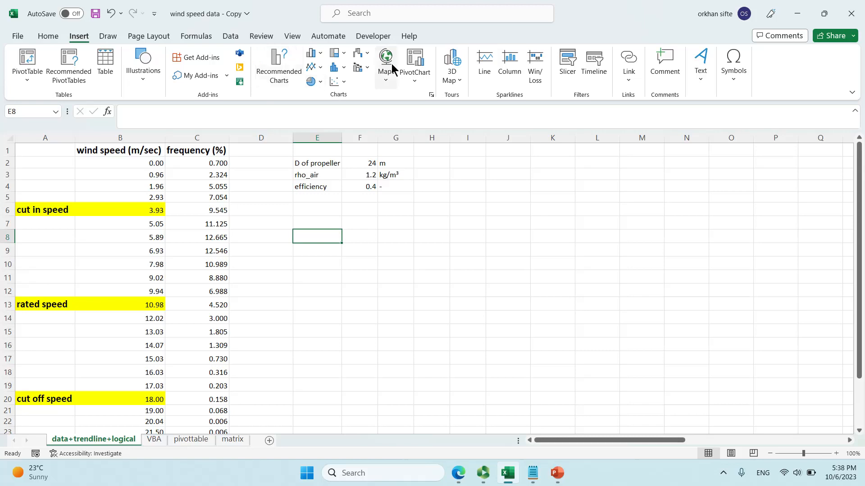
click(344, 80)
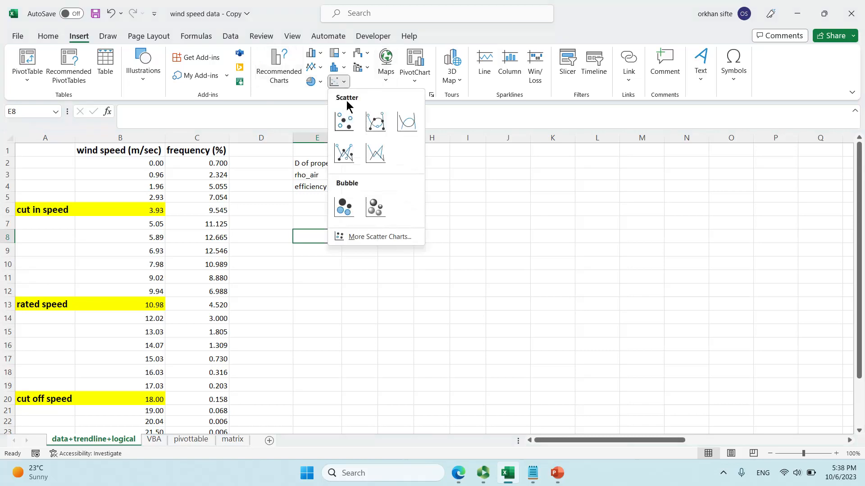
click(345, 122)
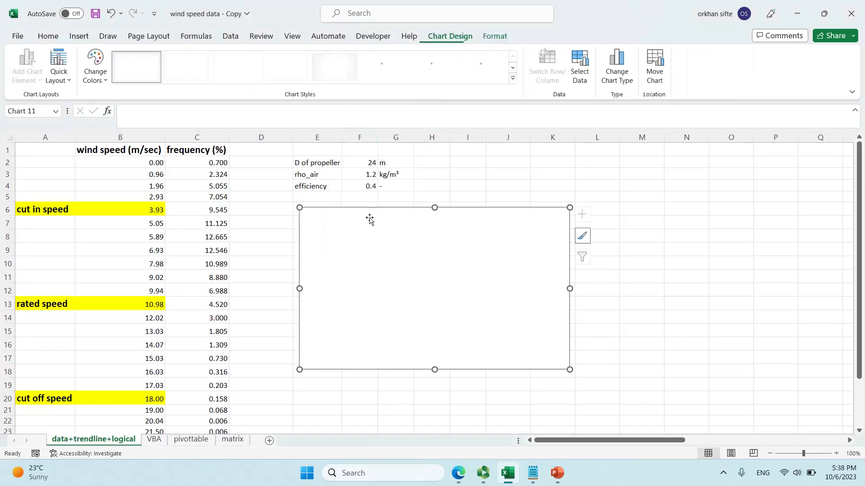
Add a chart data series named "wind speed statistics" with the wind speeds in B2:B25 as its X values
right_click(381, 255)
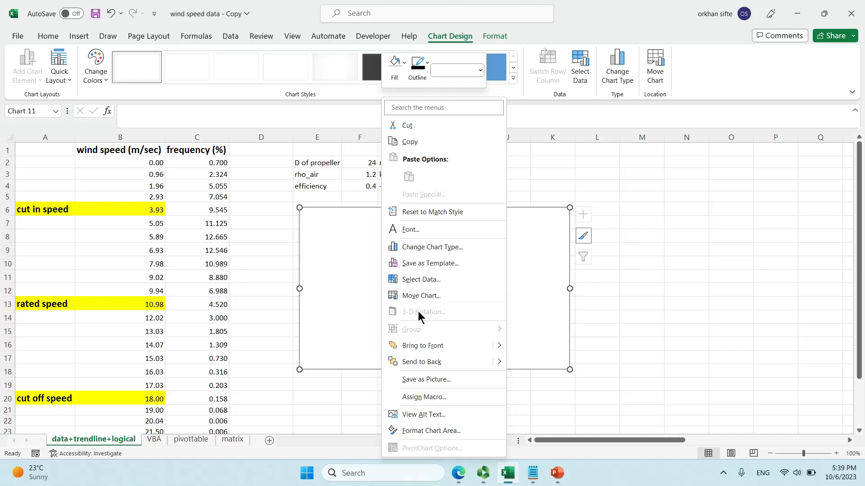
click(422, 279)
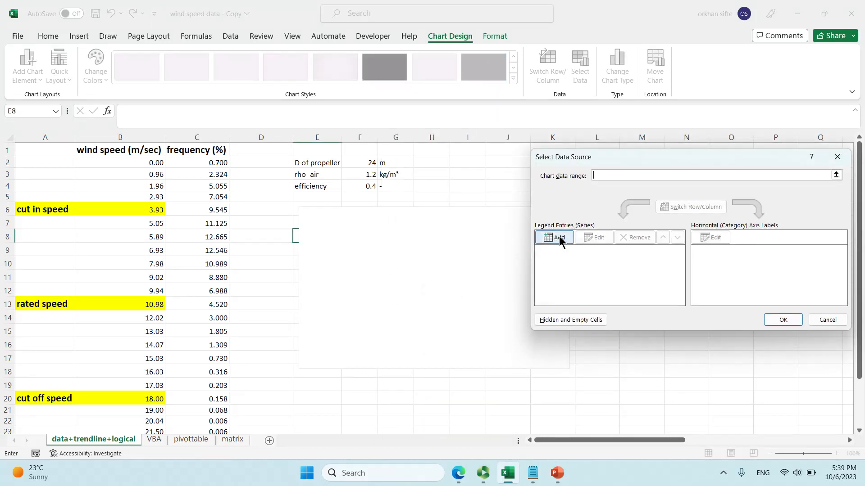
click(560, 238)
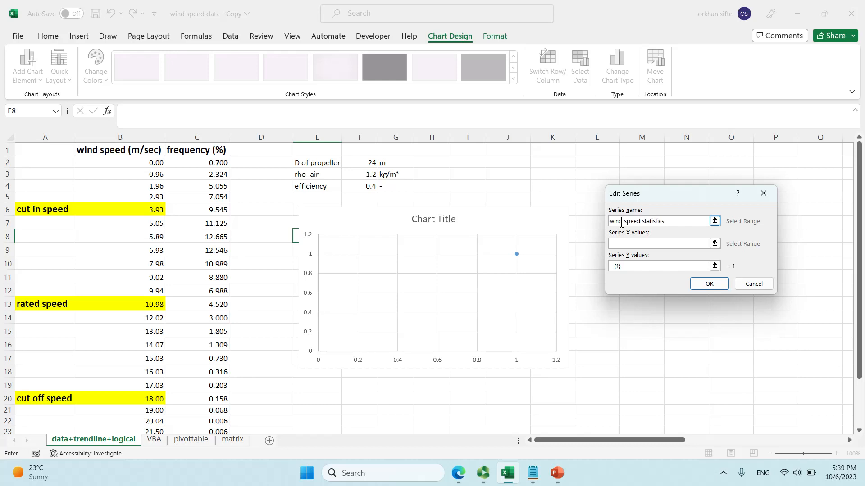
click(715, 243)
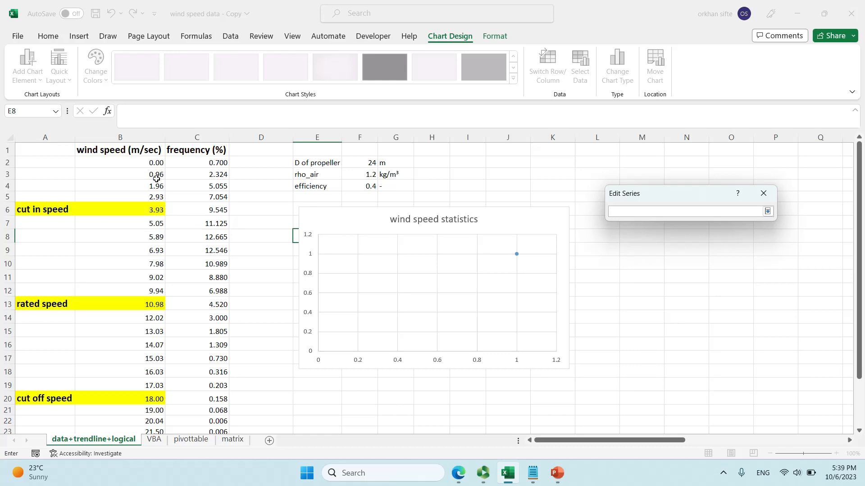
drag(149, 163, 173, 394)
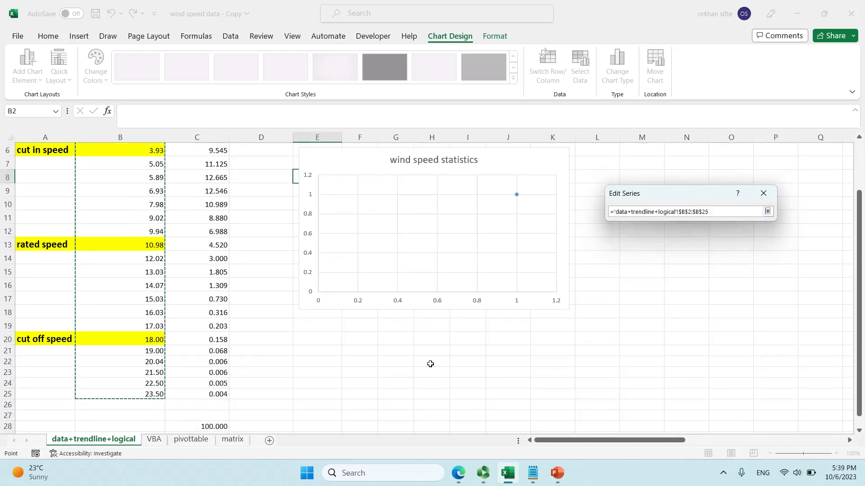
click(767, 211)
Set the series' Y values to the frequencies in C2:C25 and apply the chart's data source
click(714, 267)
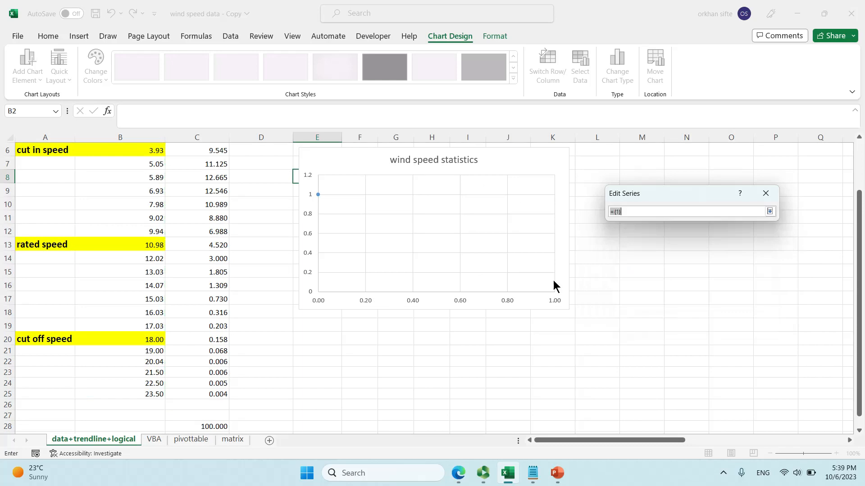
scroll(166, 301, up, 2)
drag(213, 165, 207, 417)
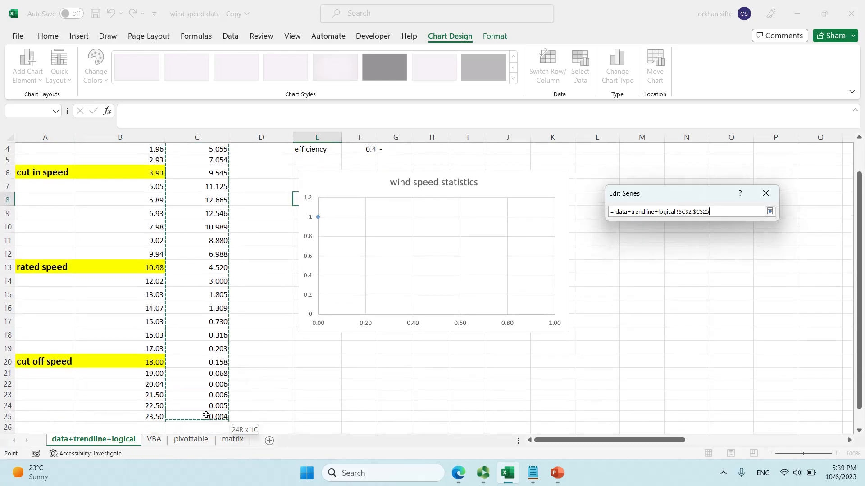
click(769, 212)
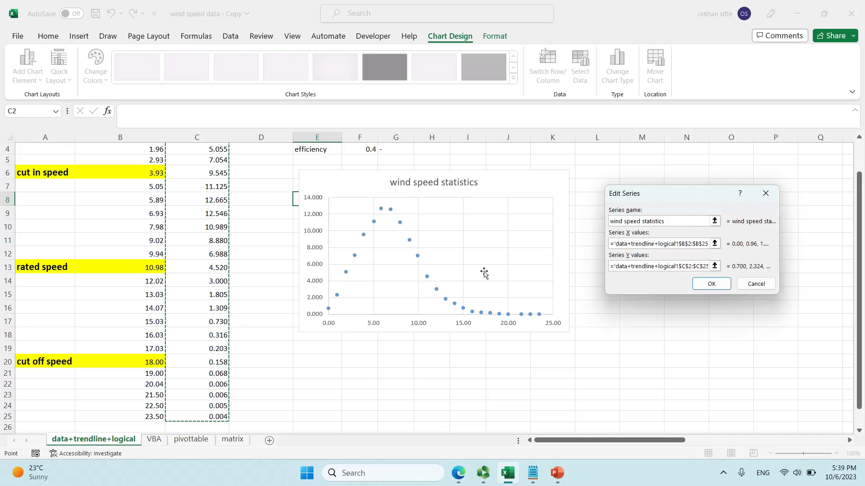
click(708, 286)
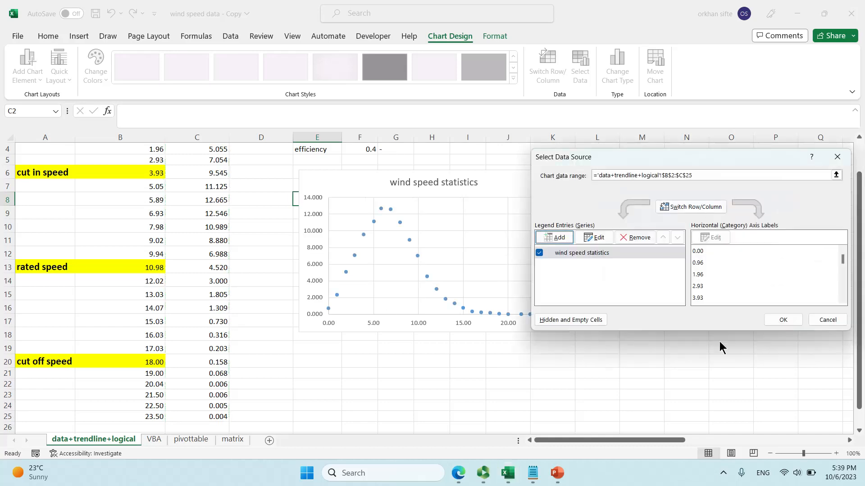
click(782, 322)
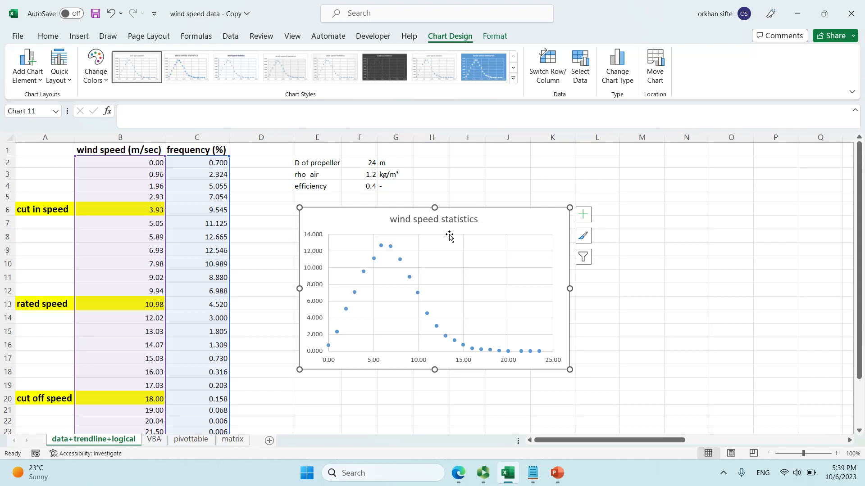
click(603, 316)
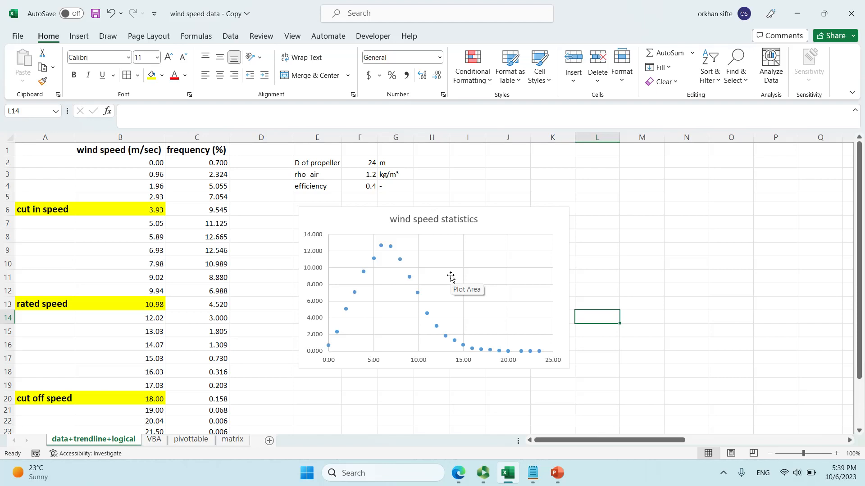
click(421, 220)
click(312, 287)
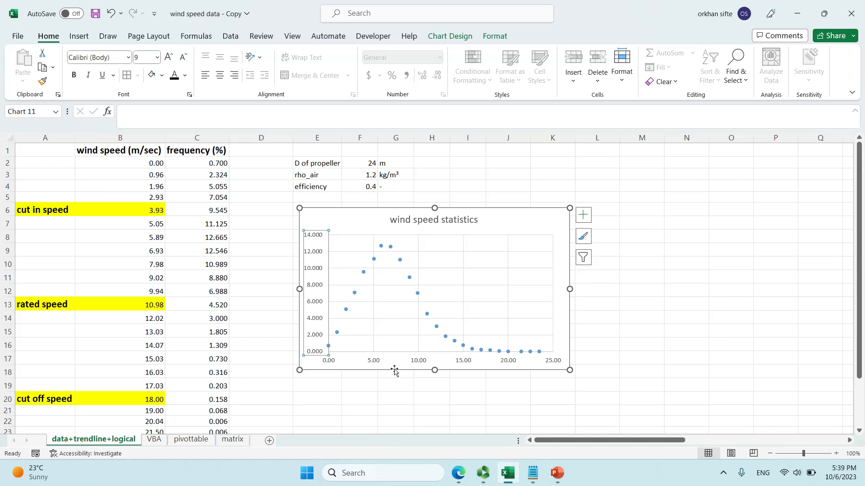
click(271, 264)
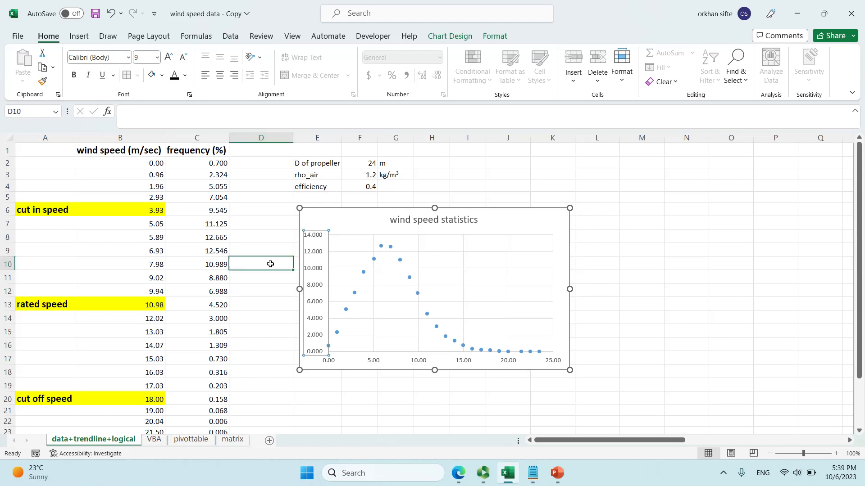
click(313, 270)
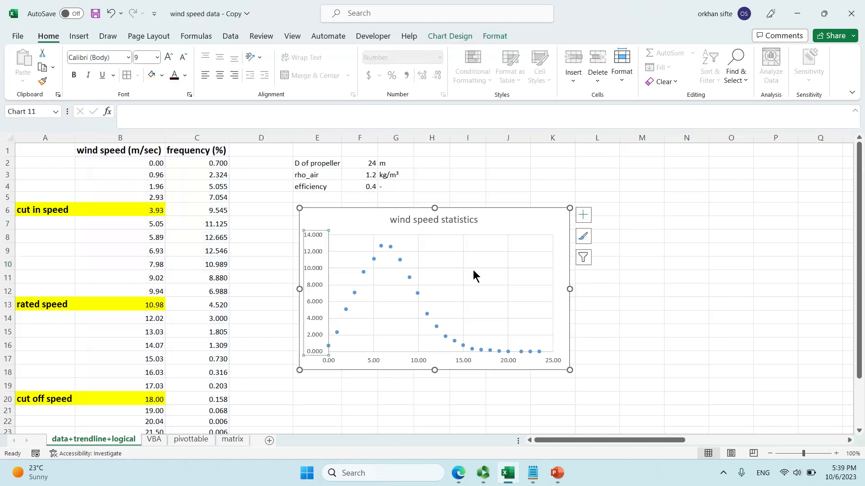
click(523, 217)
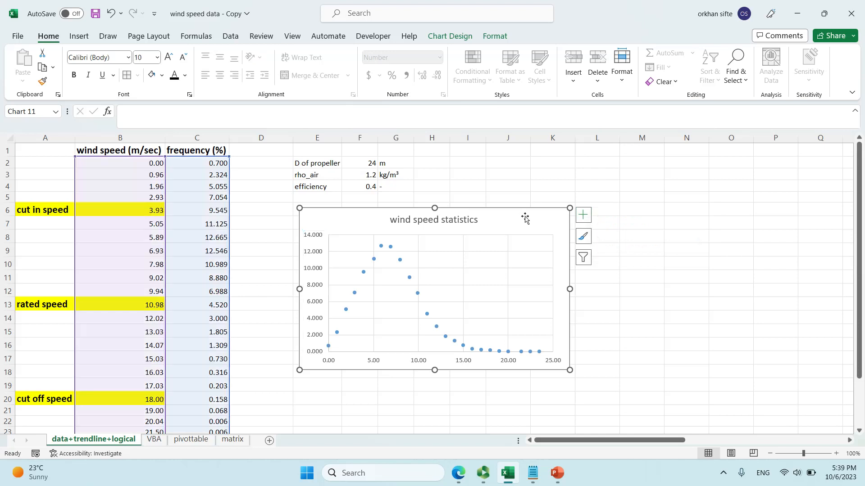
click(448, 37)
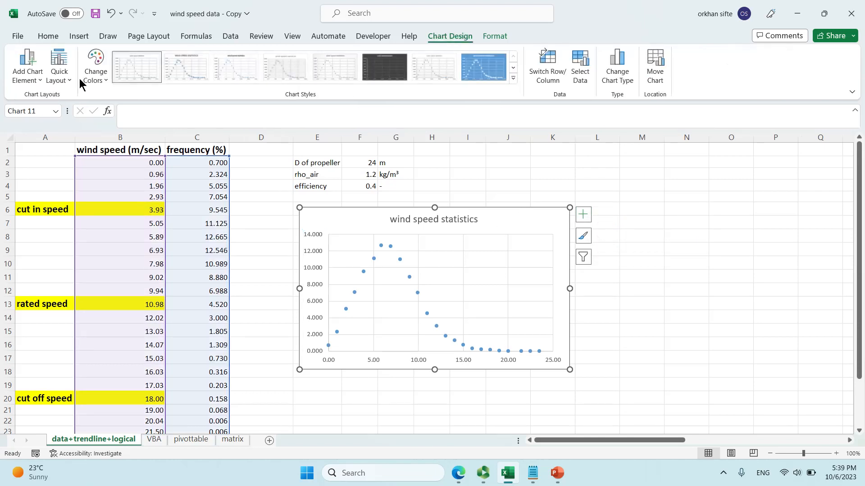
click(34, 82)
mouse_move(35, 100)
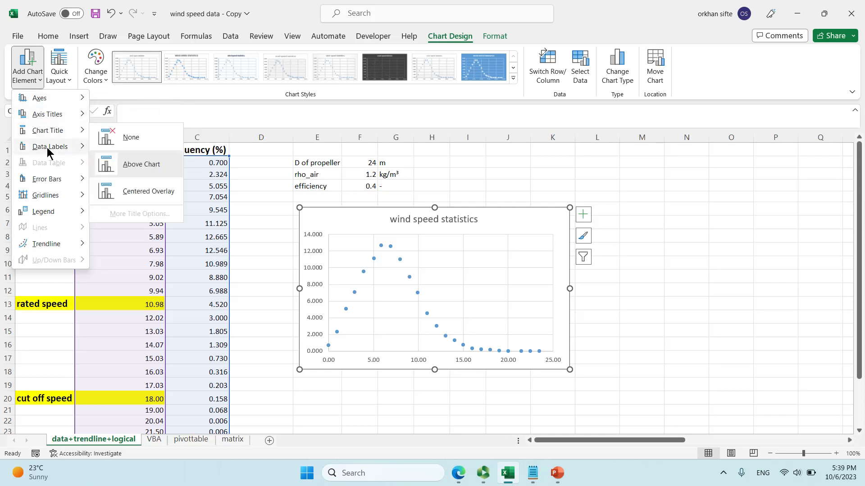
click(606, 311)
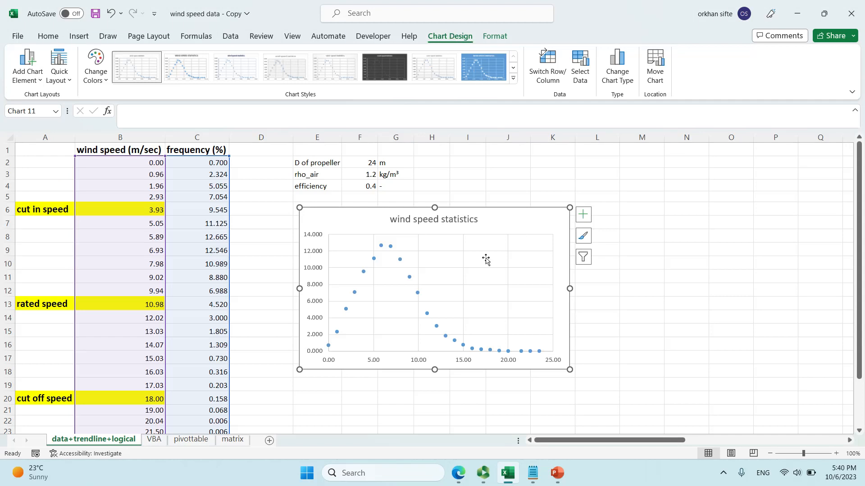
Add primary horizontal and primary vertical axis titles to the wind speed statistics chart
click(25, 66)
mouse_move(40, 102)
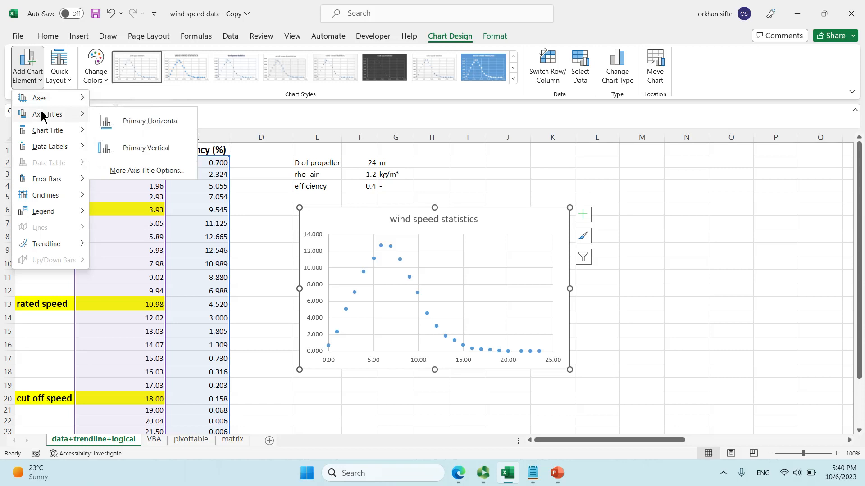
click(110, 115)
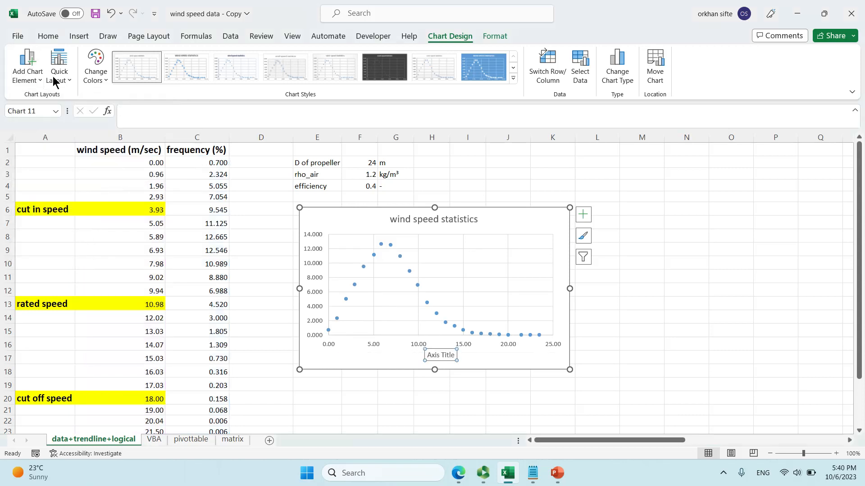
click(36, 80)
mouse_move(50, 114)
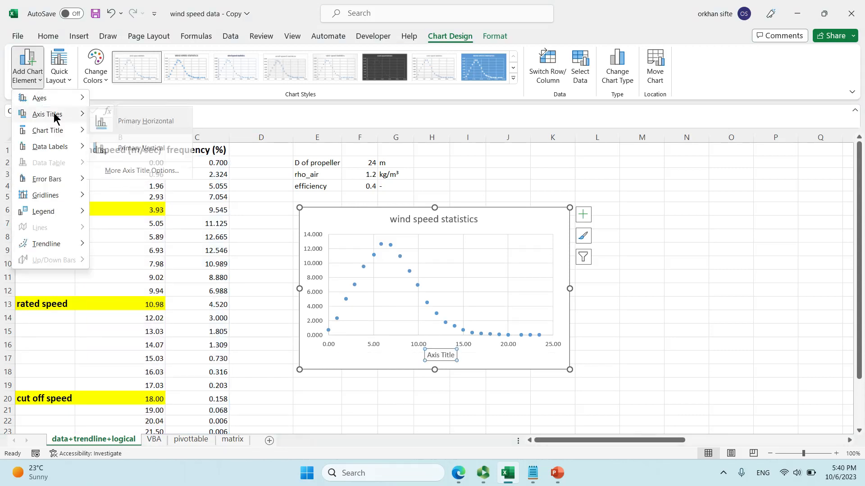
click(118, 147)
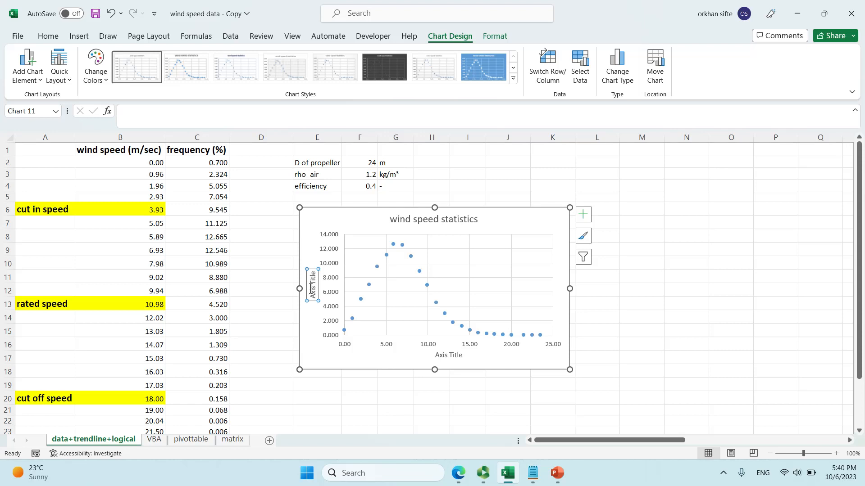
Set the text fill color of the chart's vertical axis labels to black
click(332, 279)
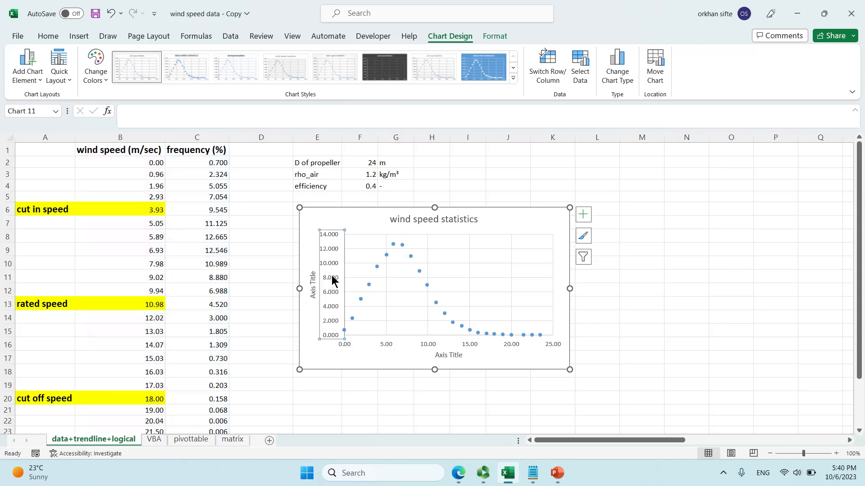
right_click(332, 275)
key(Escape)
right_click(326, 267)
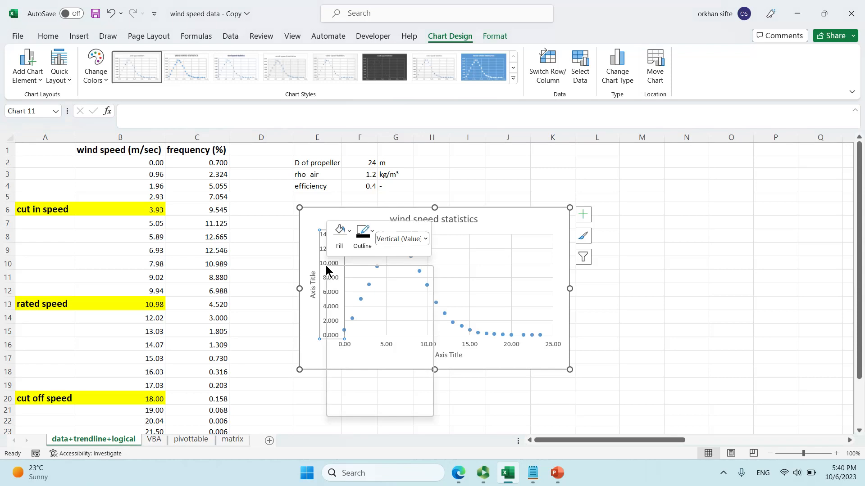
key(Escape)
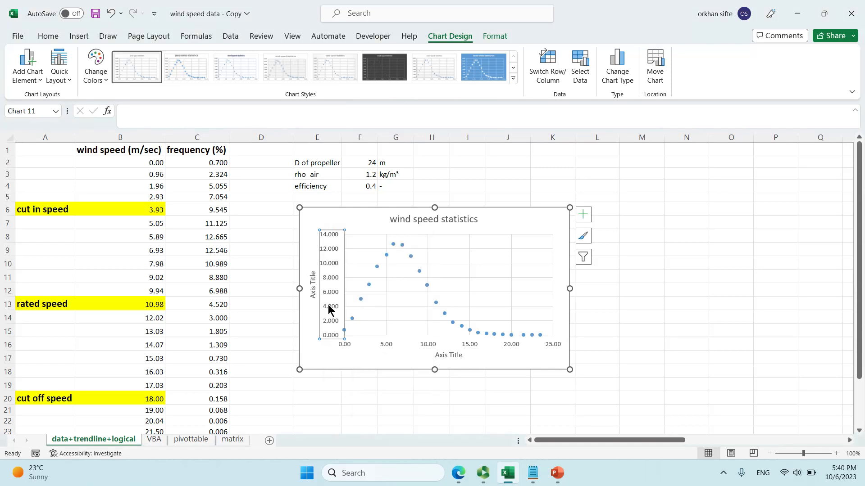
double_click(329, 263)
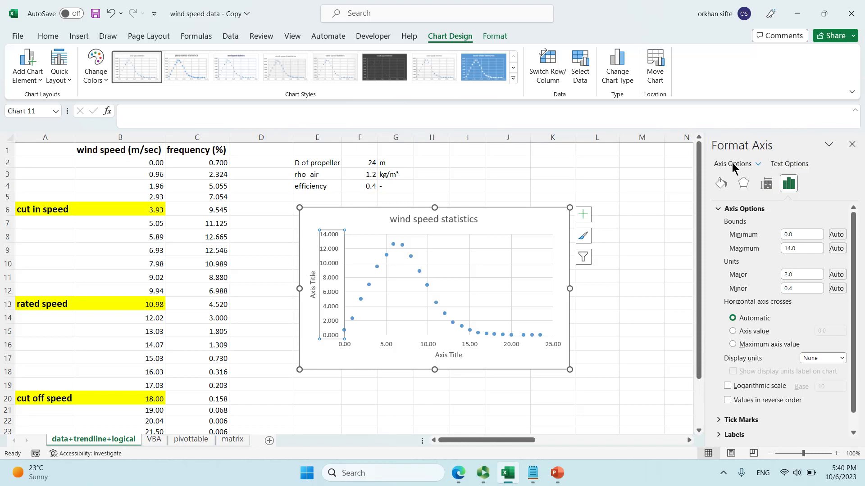
click(786, 164)
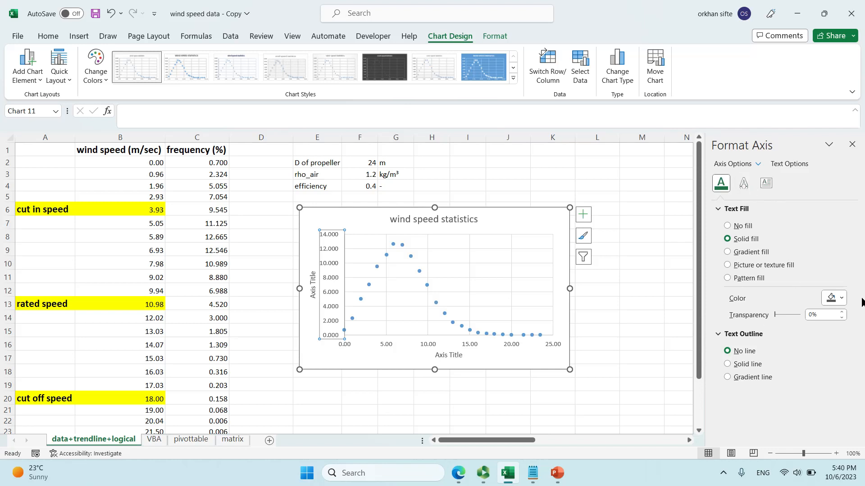
click(841, 298)
click(785, 329)
Change the vertical axis title's text fill color to black
click(313, 286)
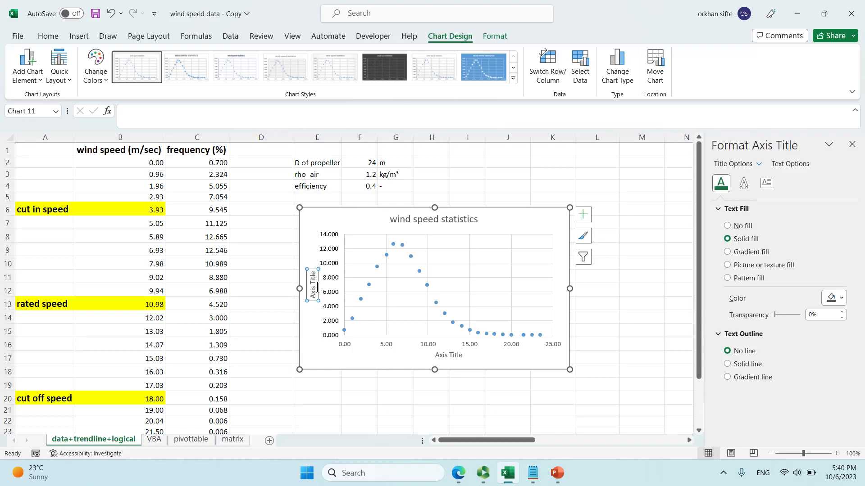
click(840, 299)
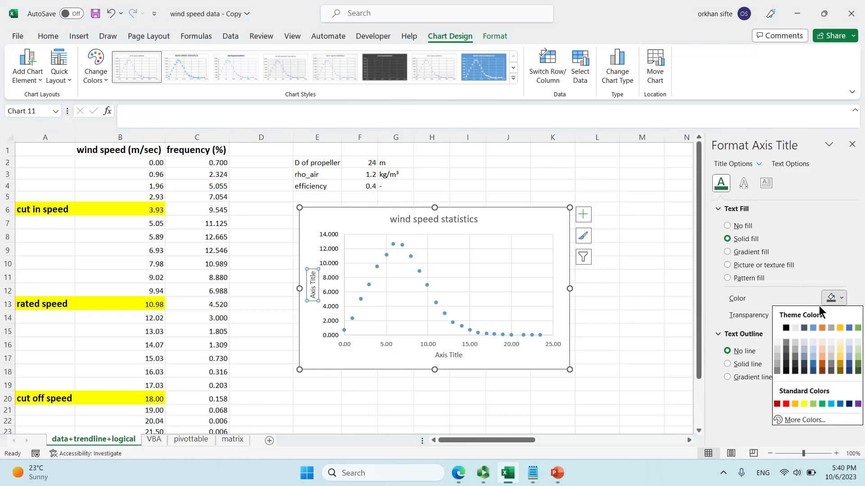
click(785, 328)
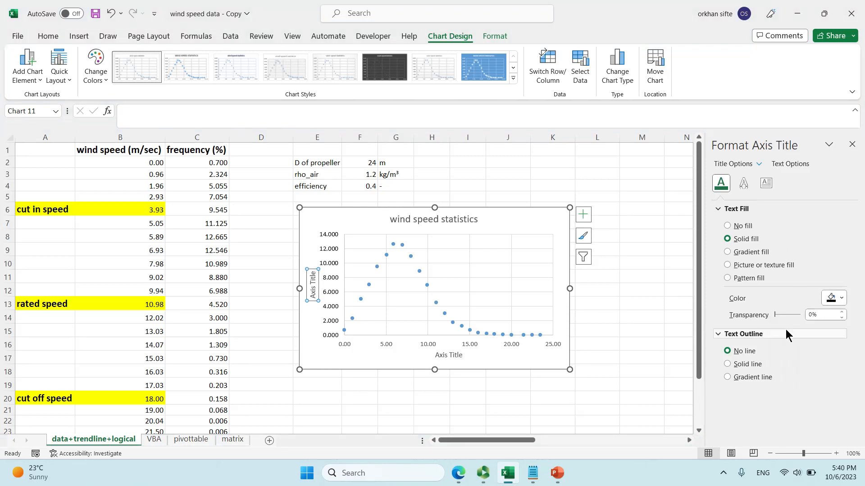
Color the horizontal axis labels and the horizontal axis title black, and finish formatting the text fill
click(431, 345)
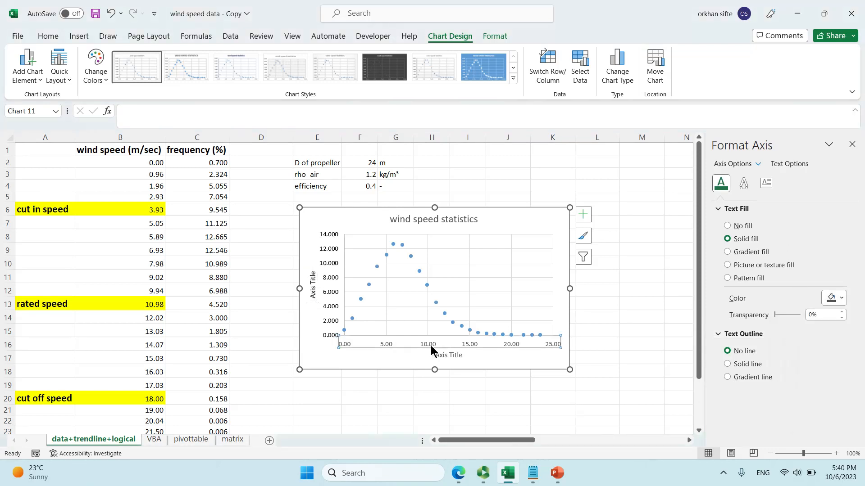
click(831, 299)
click(786, 328)
click(449, 362)
click(449, 359)
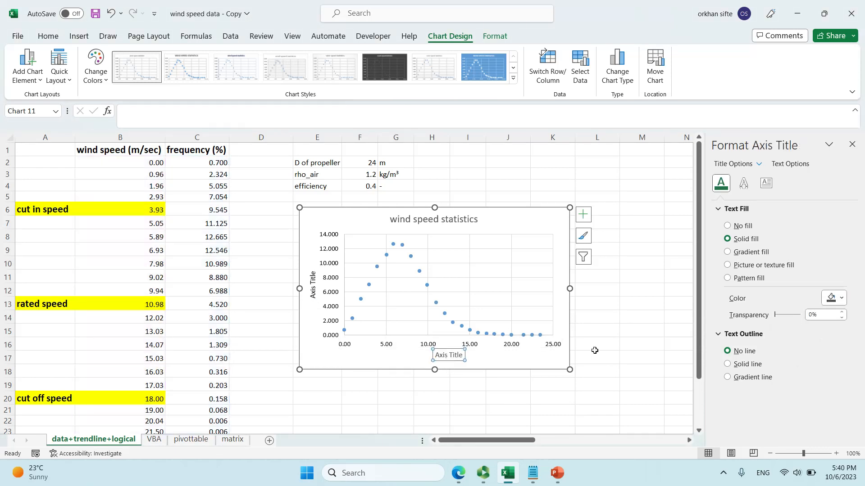
click(833, 301)
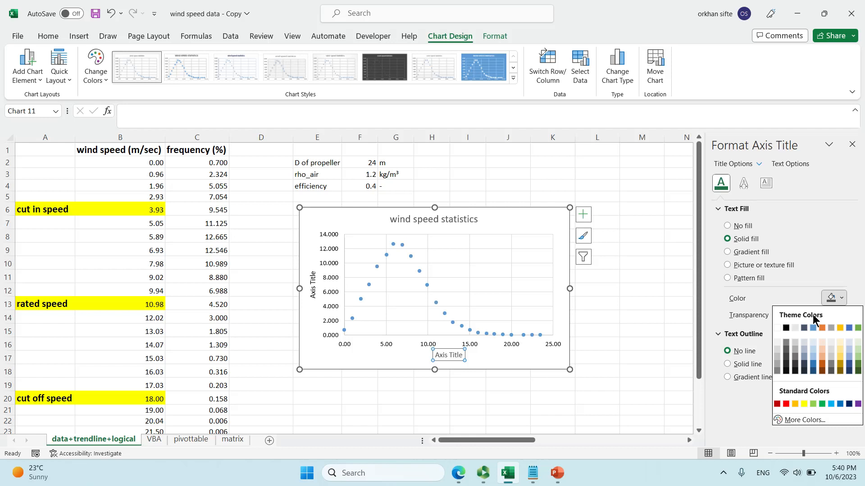
click(785, 328)
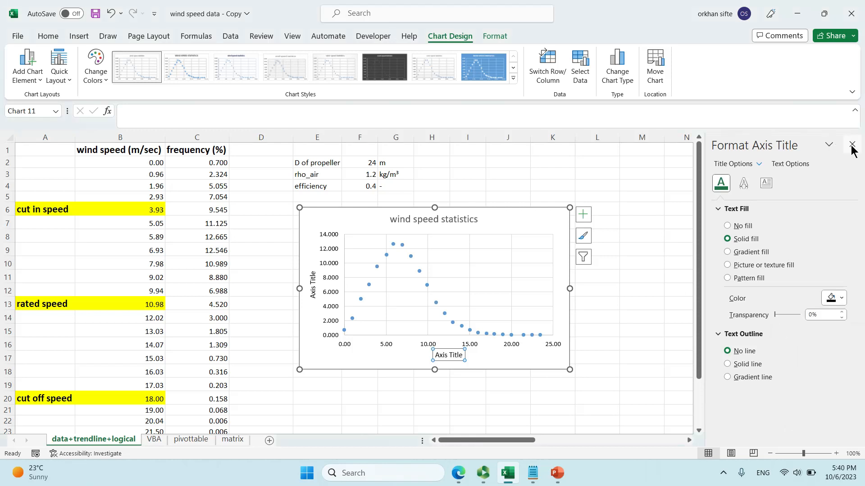
click(488, 354)
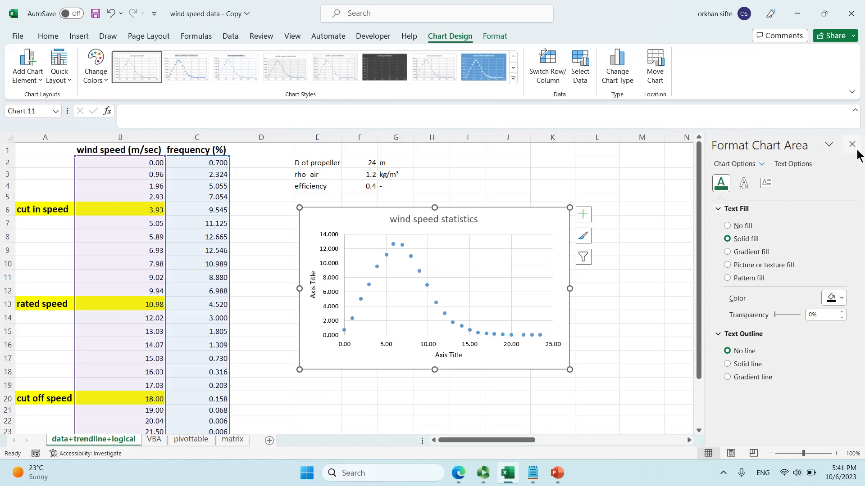
click(851, 145)
Increase the font size of the vertical axis labels to 10.5
click(323, 314)
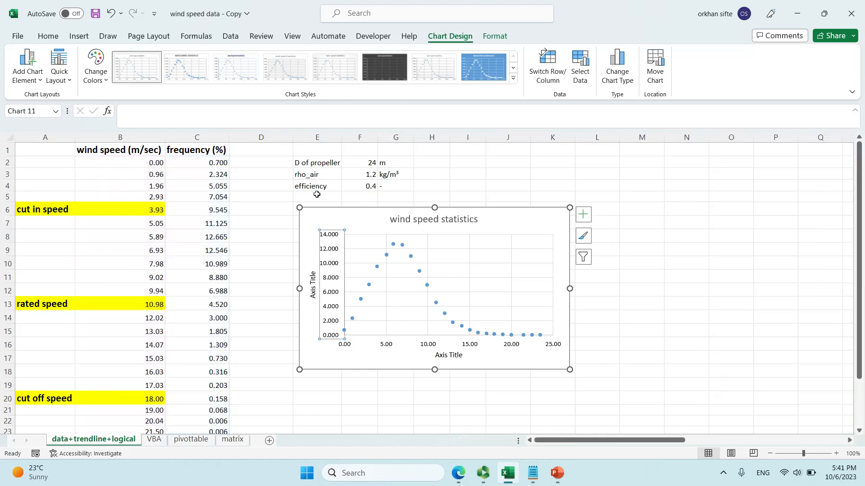
click(48, 35)
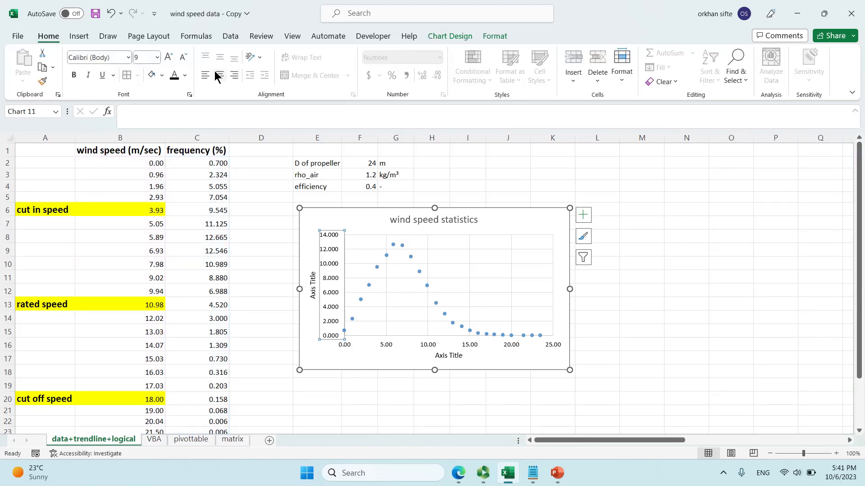
click(164, 58)
click(164, 58)
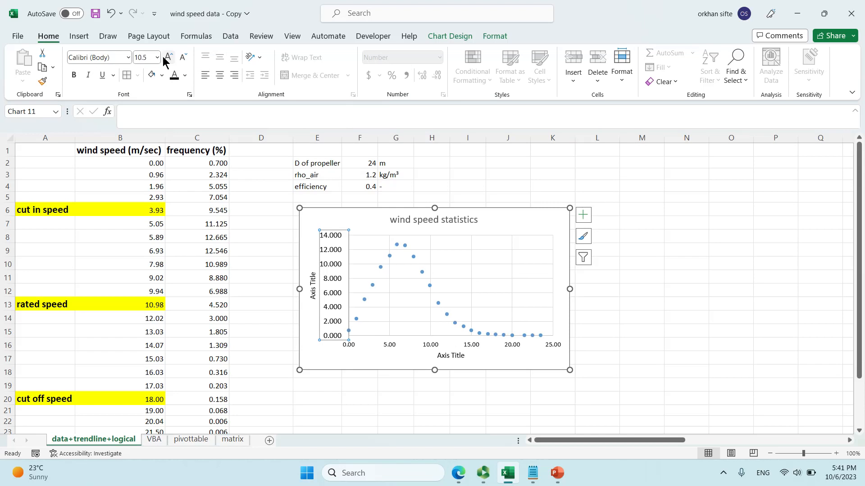
Increase the font size of the vertical axis title to 14
click(310, 280)
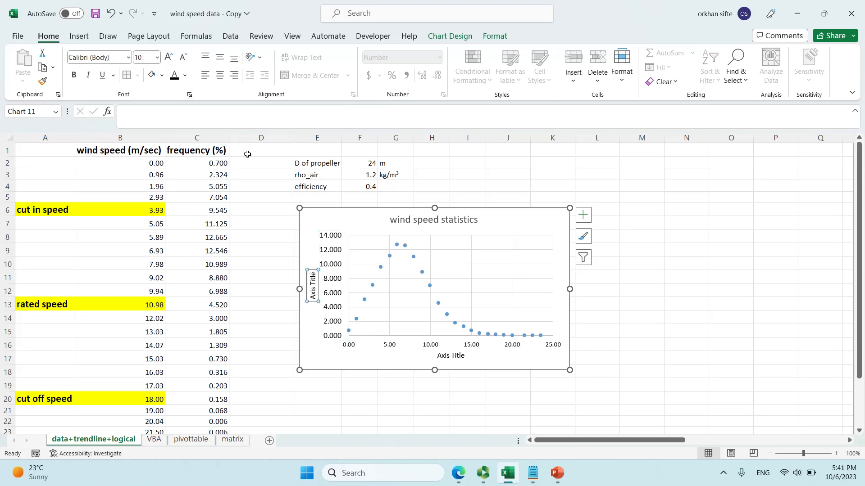
click(168, 58)
click(168, 57)
click(168, 57)
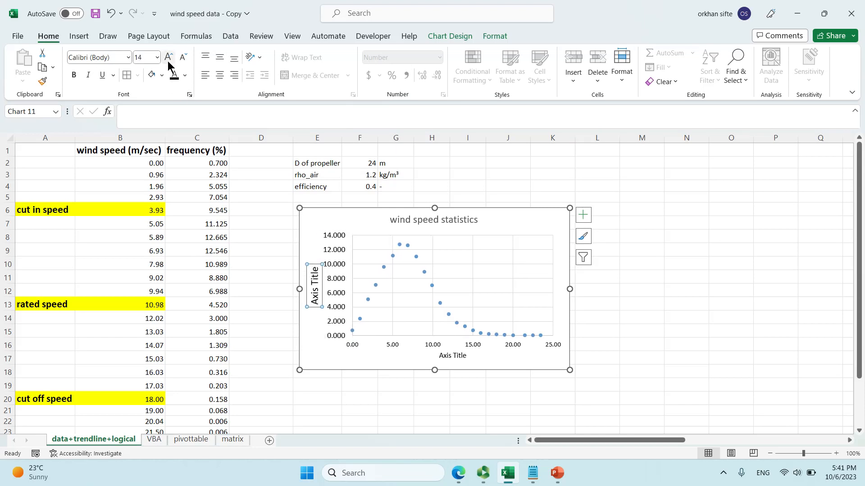
Increase the font size of the horizontal axis labels to 12
click(457, 346)
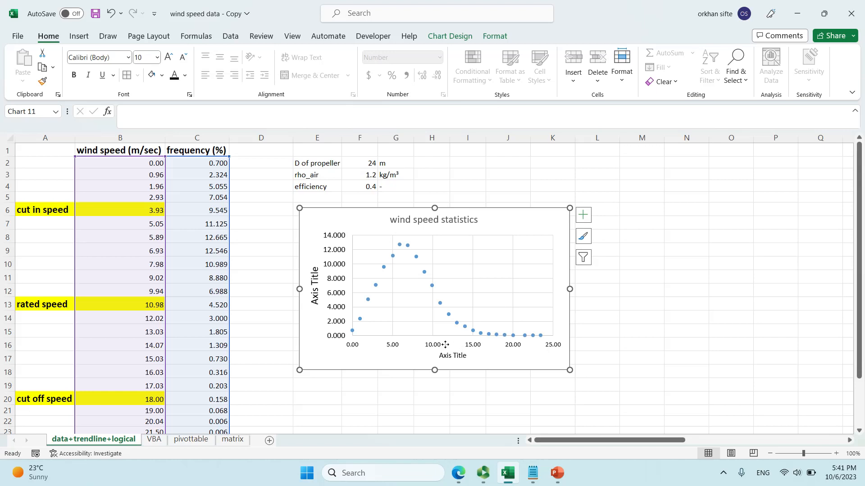
click(437, 347)
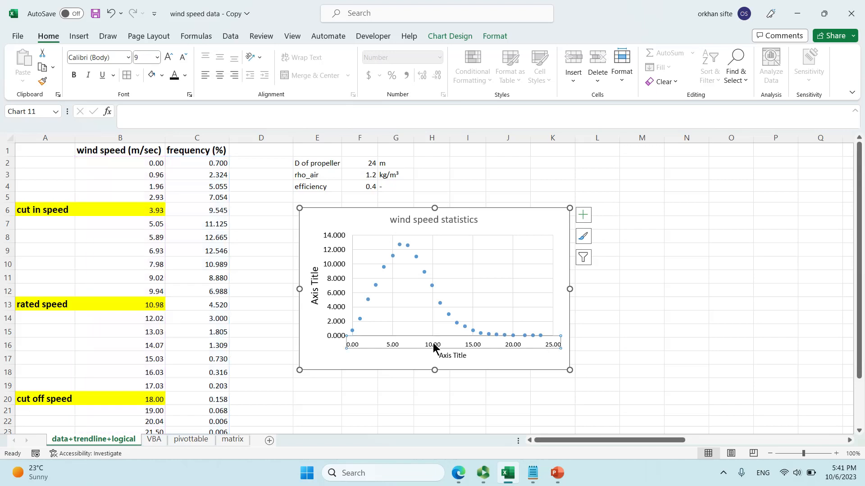
click(174, 55)
click(174, 55)
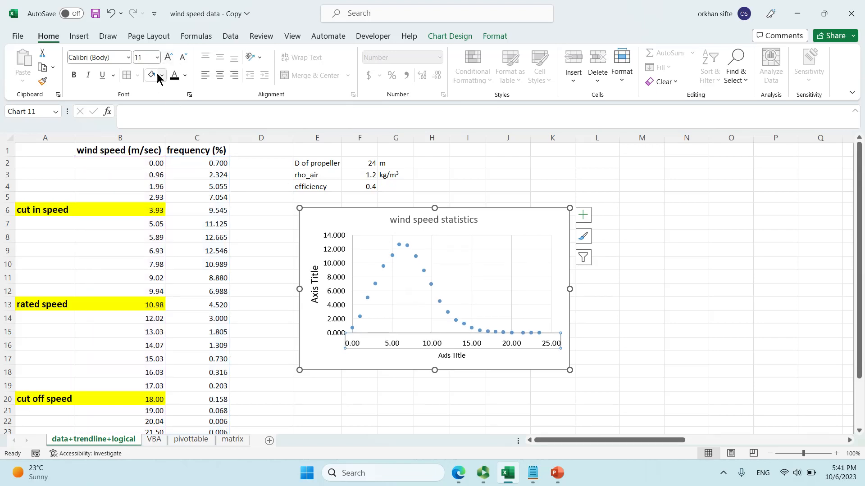
Set the font size of the horizontal axis title to 14
click(437, 362)
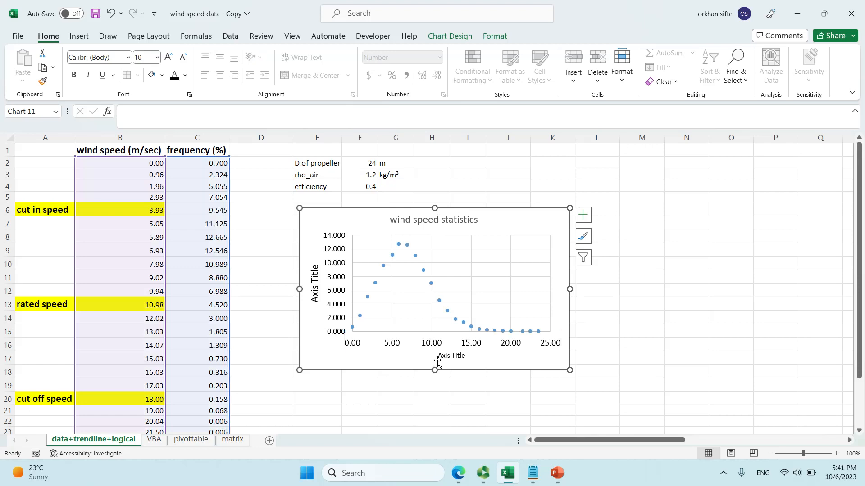
click(439, 358)
click(169, 57)
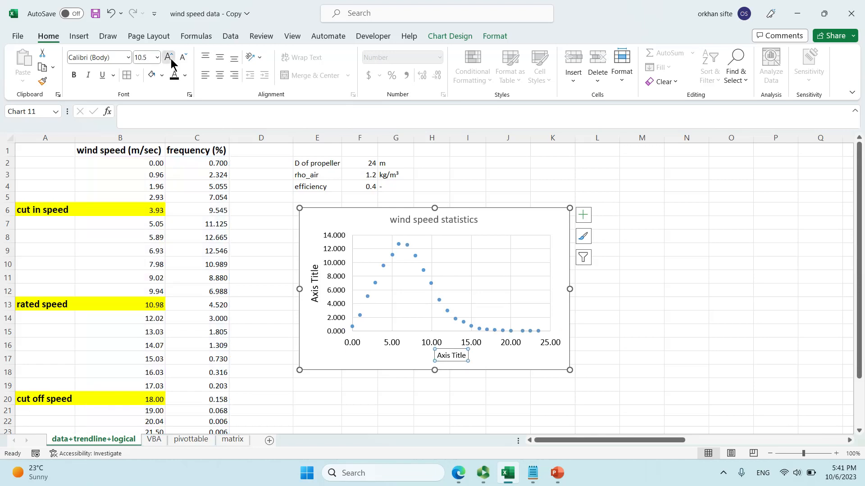
click(169, 57)
click(170, 57)
click(169, 57)
click(183, 57)
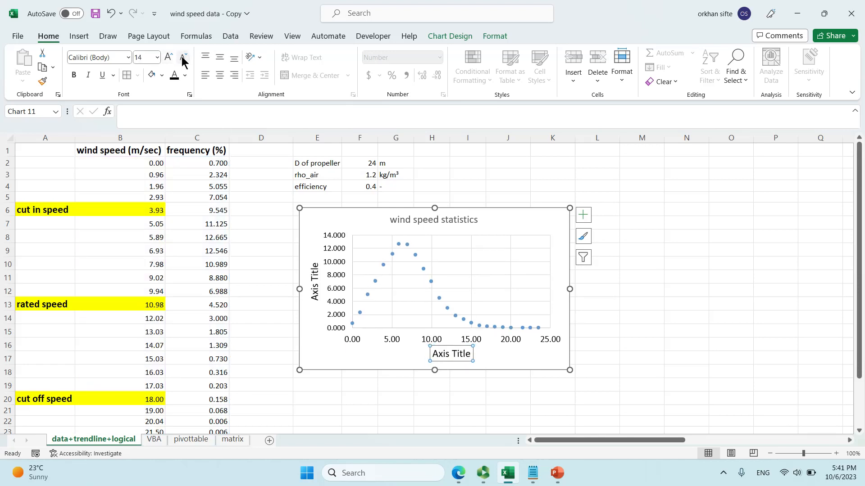
Match the vertical axis labels to the horizontal axis labels by raising their font size to 12
click(435, 342)
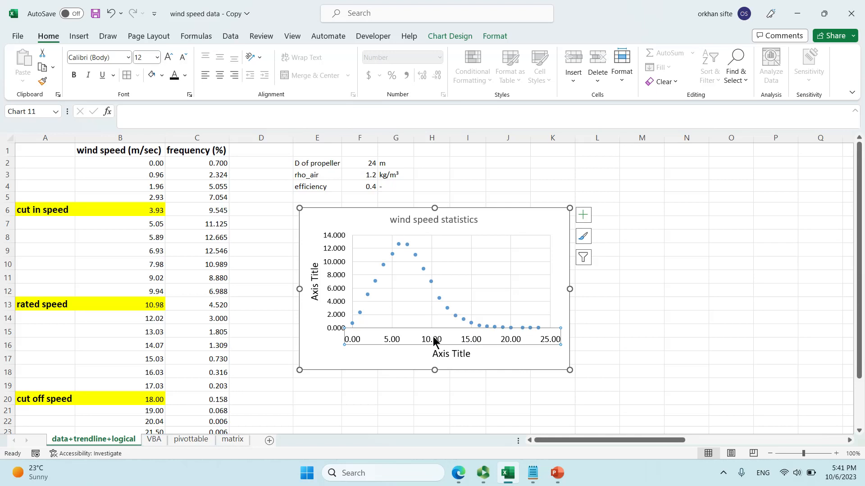
click(328, 298)
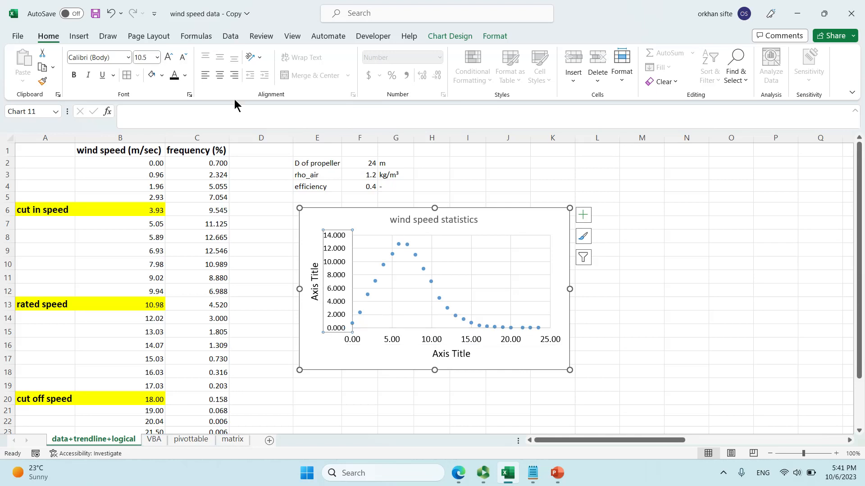
click(165, 60)
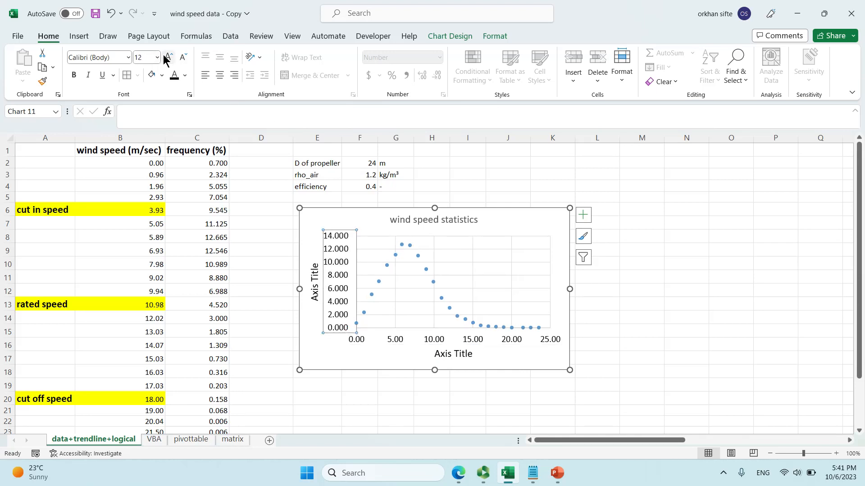
click(312, 283)
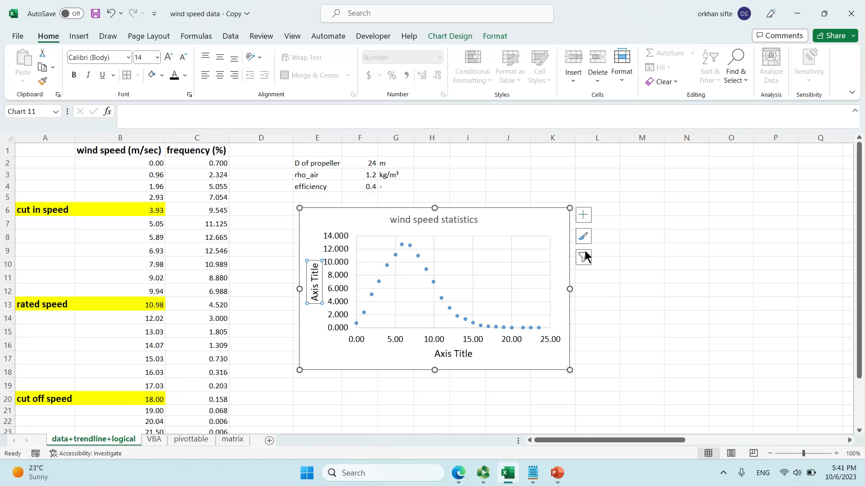
Enlarge the wind speed statistics chart and move it below the propeller, air density and efficiency values
drag(569, 208, 594, 175)
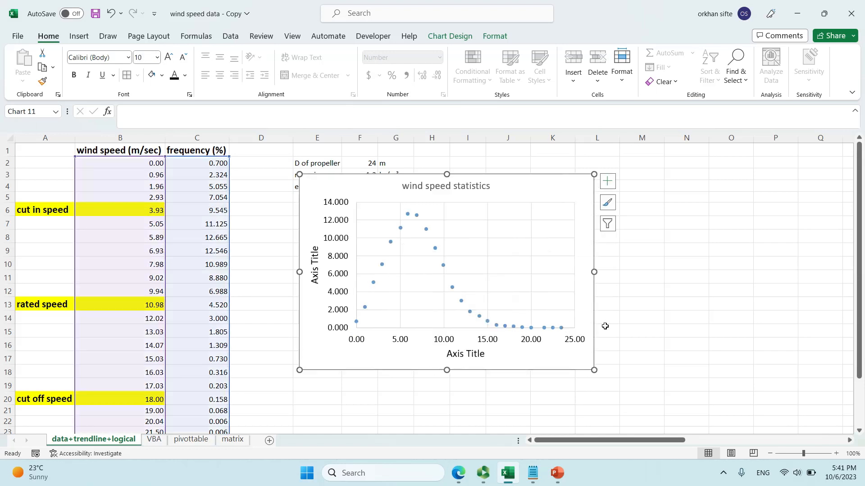
drag(593, 329, 621, 369)
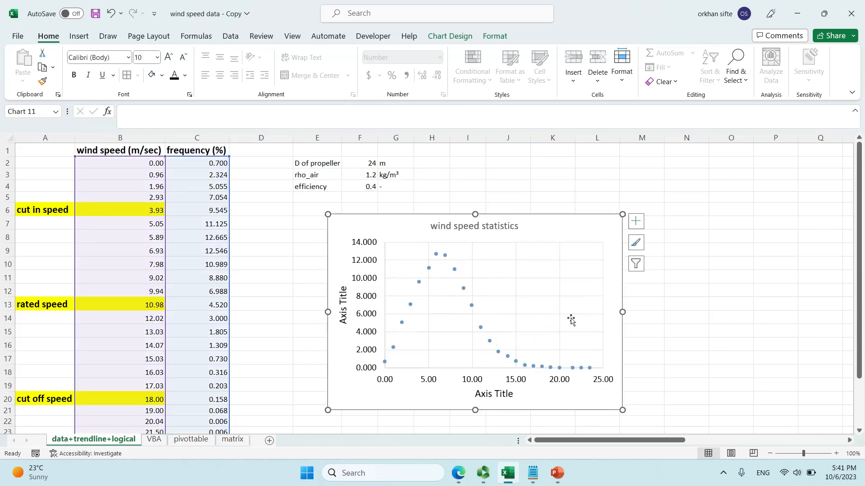
click(488, 230)
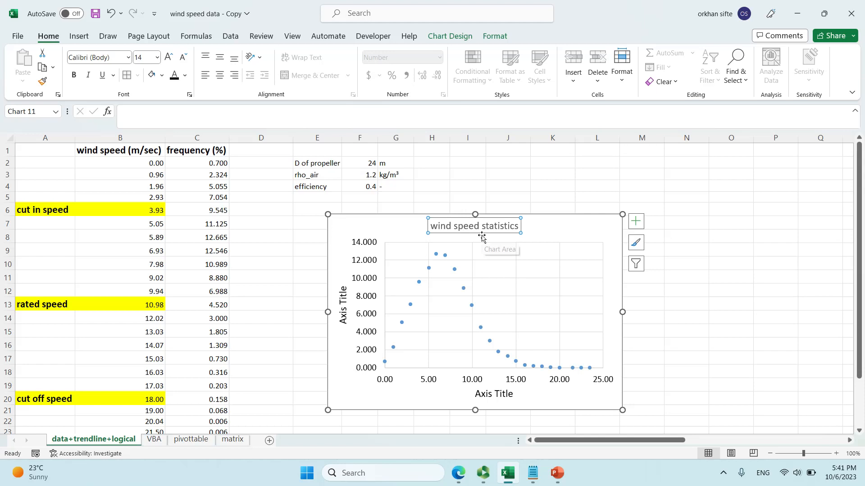
click(438, 39)
click(642, 186)
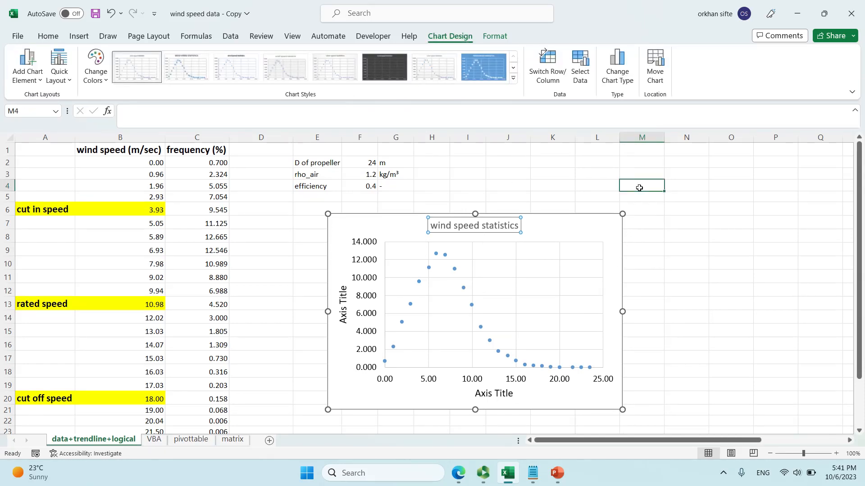
click(558, 225)
click(438, 40)
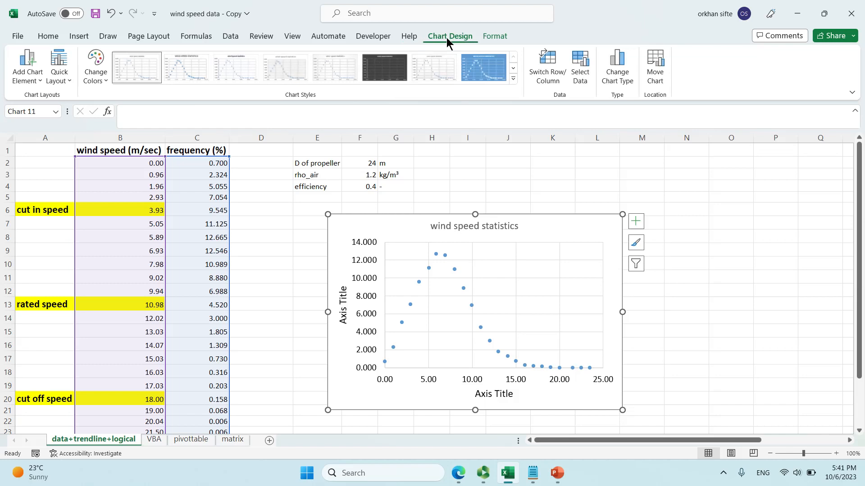
click(661, 261)
Add a legend on the right side of the wind speed statistics chart
click(576, 230)
click(450, 36)
click(29, 81)
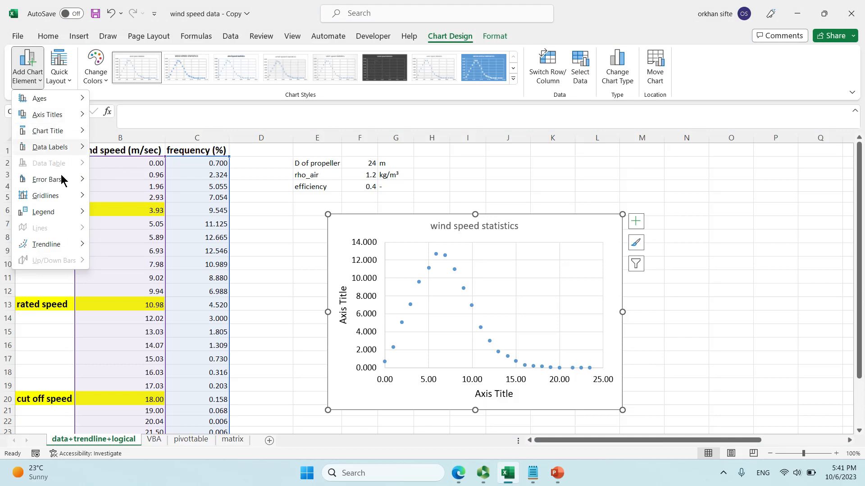
mouse_move(66, 215)
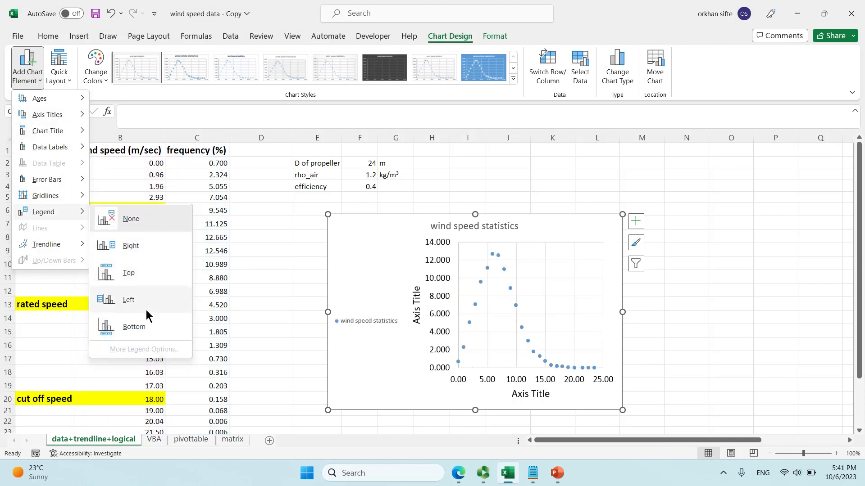
click(145, 248)
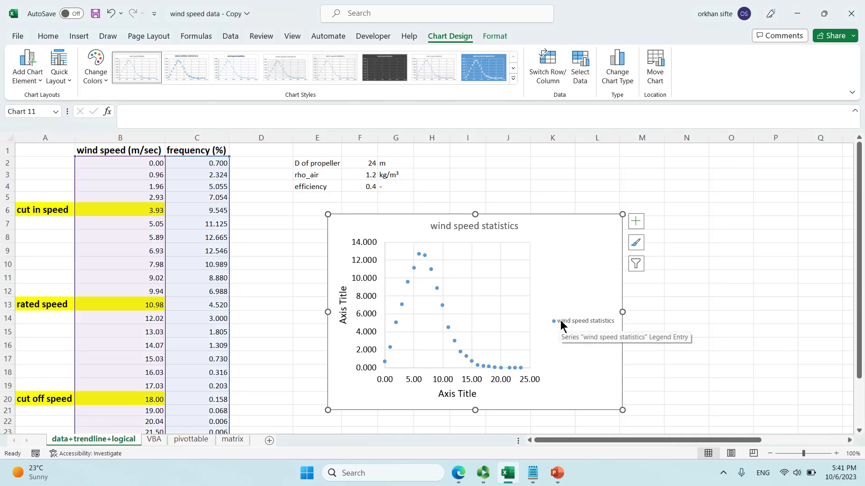
click(574, 324)
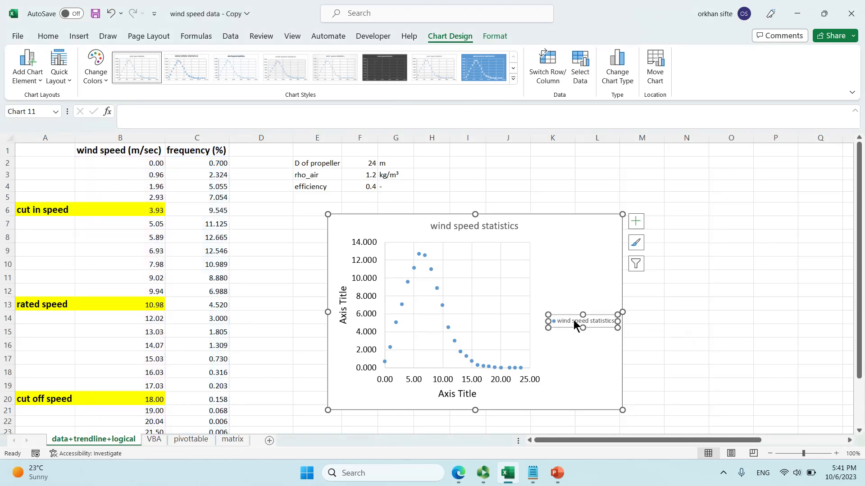
double_click(572, 321)
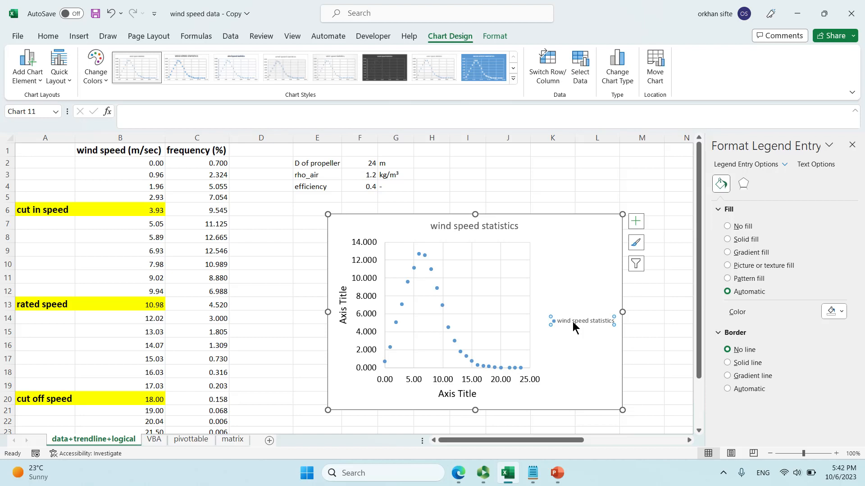
click(852, 145)
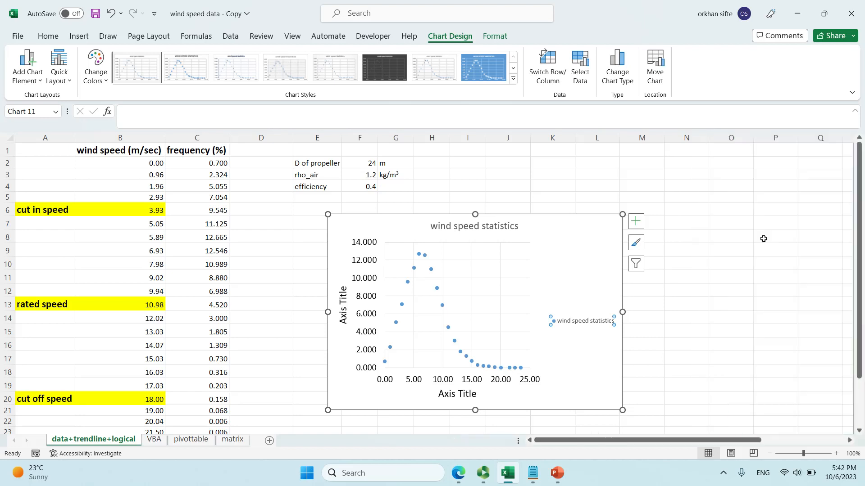
Allow the legend to overlap the chart and move it into the upper-right part of the plot area
click(607, 348)
click(584, 327)
right_click(585, 327)
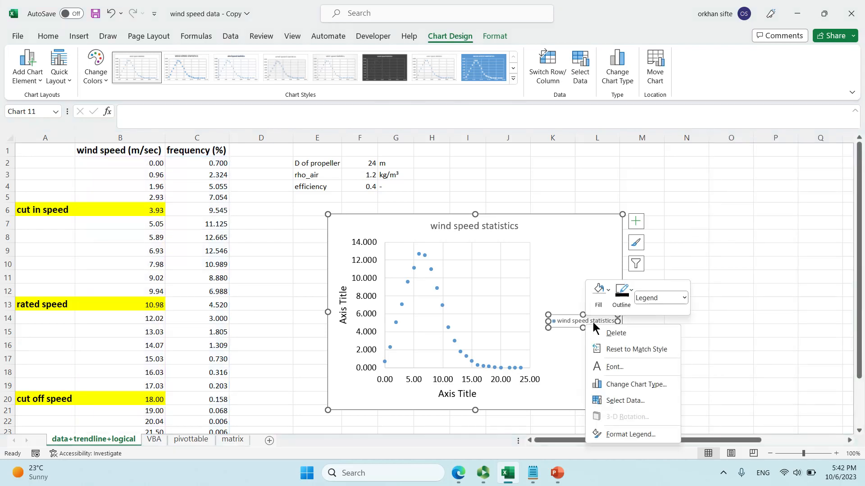
click(640, 434)
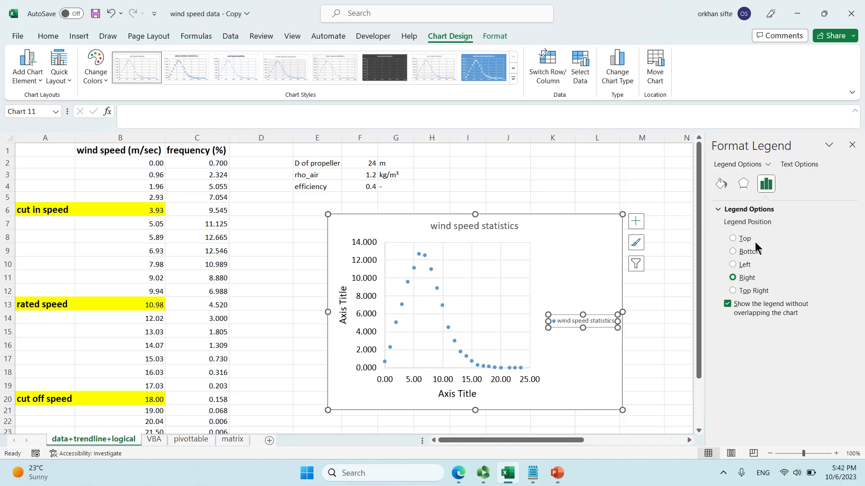
click(731, 305)
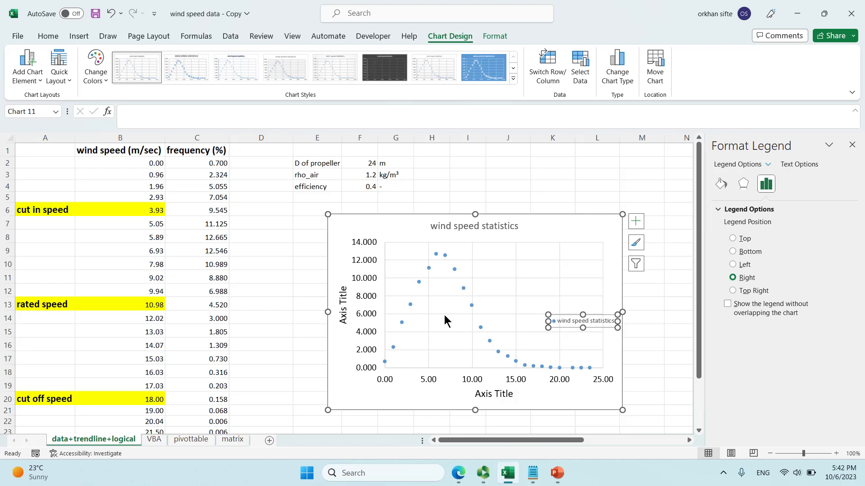
click(852, 144)
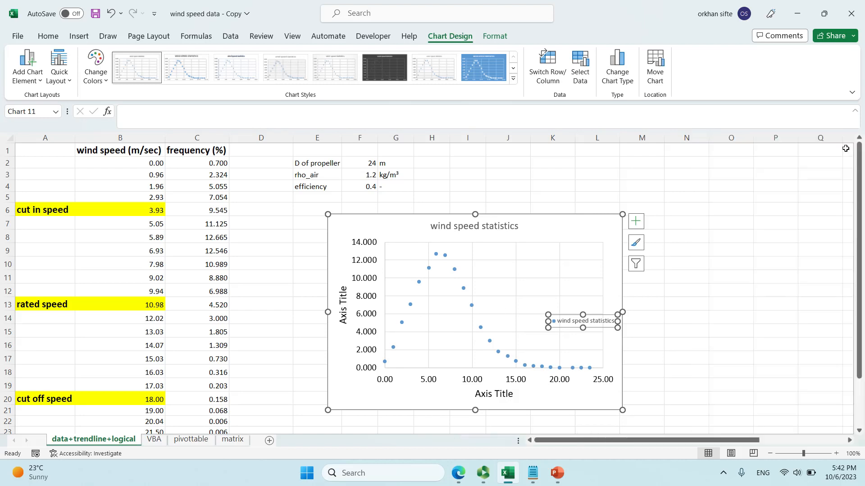
drag(595, 313, 567, 244)
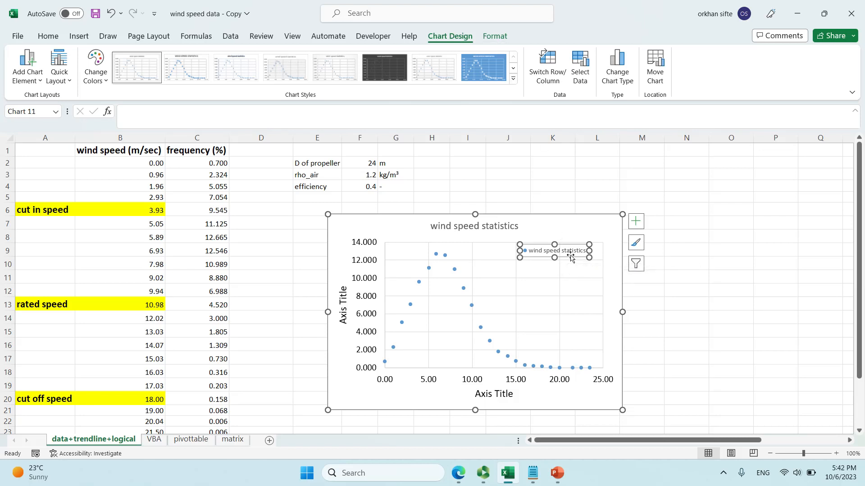
Give the legend a white shape fill
click(494, 35)
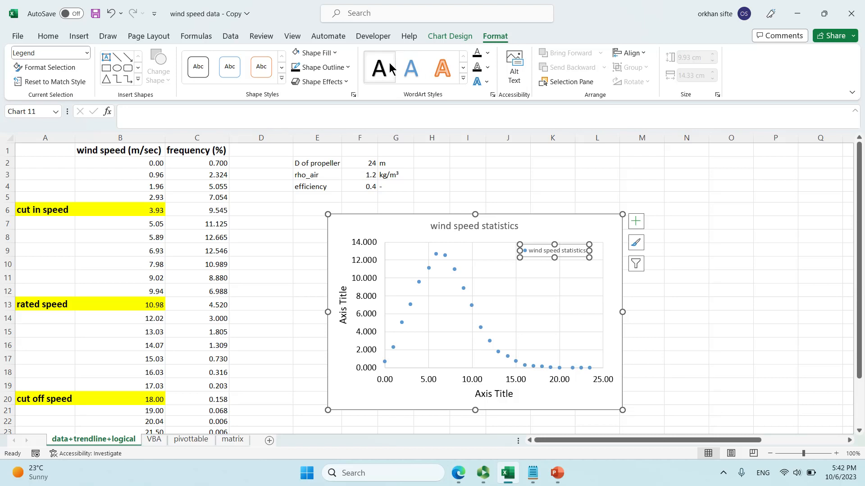
click(334, 53)
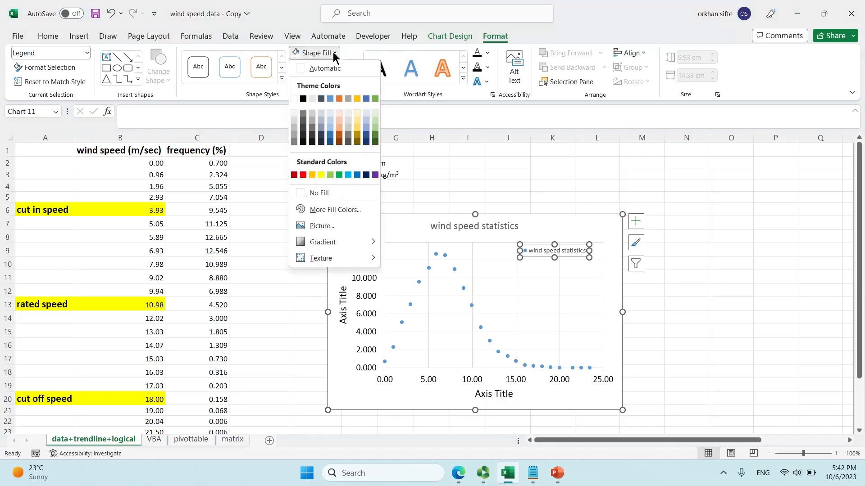
click(295, 98)
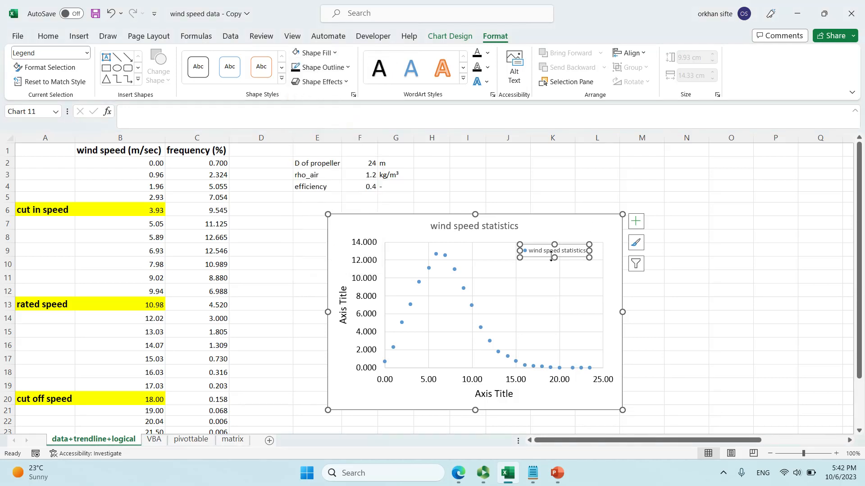
click(671, 298)
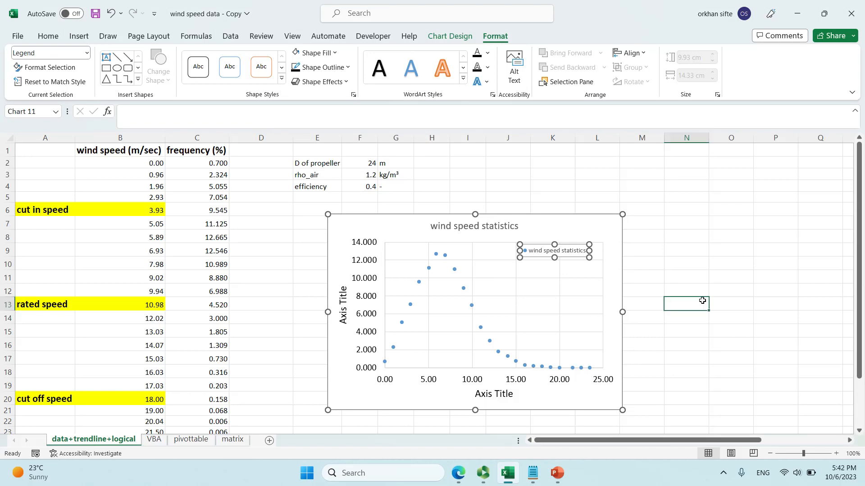
Increase the legend's font size to 12
click(558, 252)
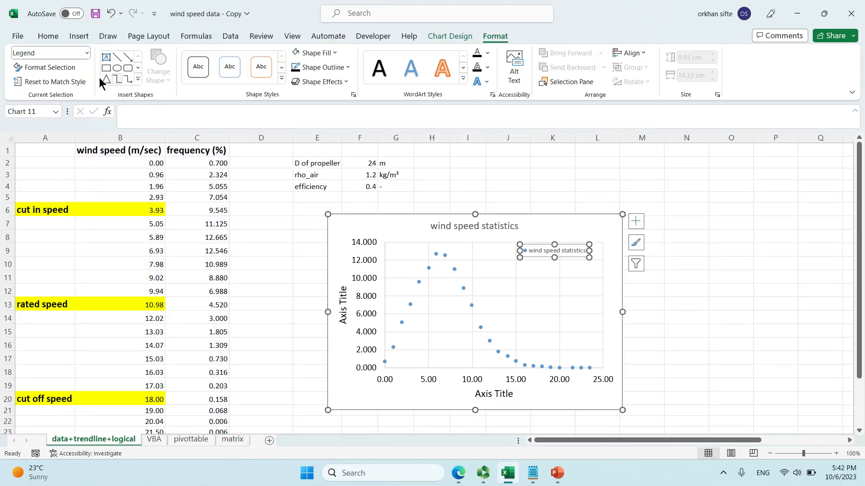
click(53, 38)
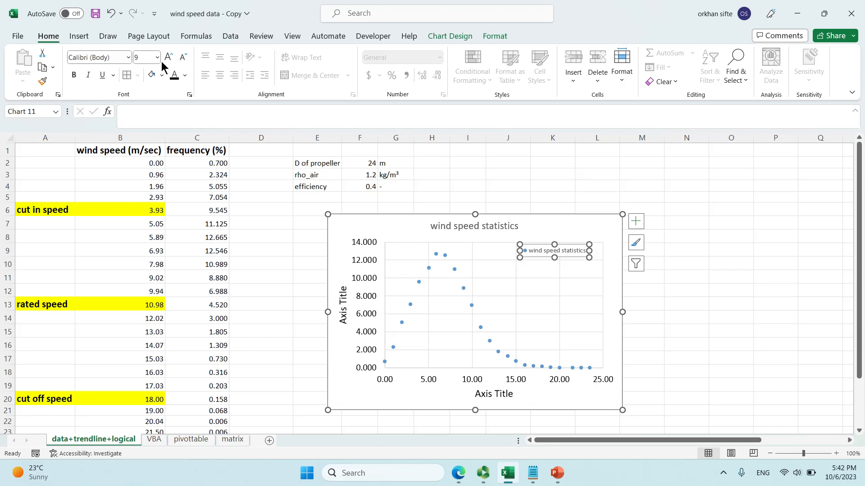
click(170, 58)
click(171, 59)
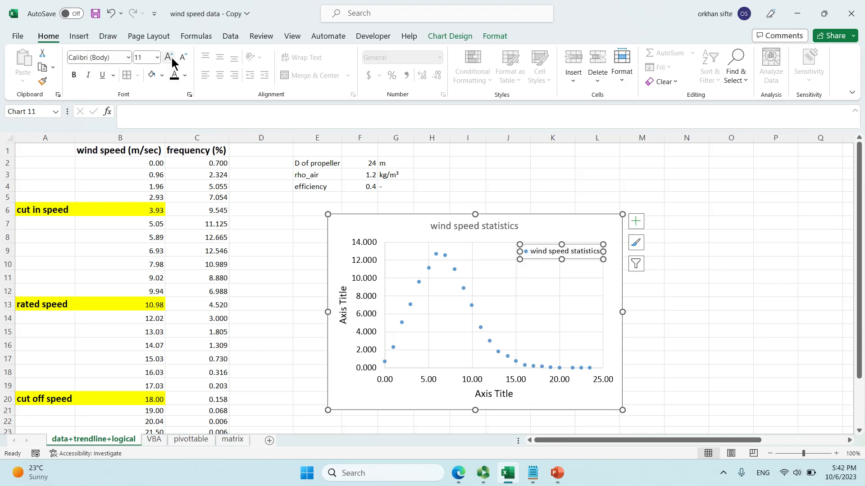
click(171, 60)
click(659, 332)
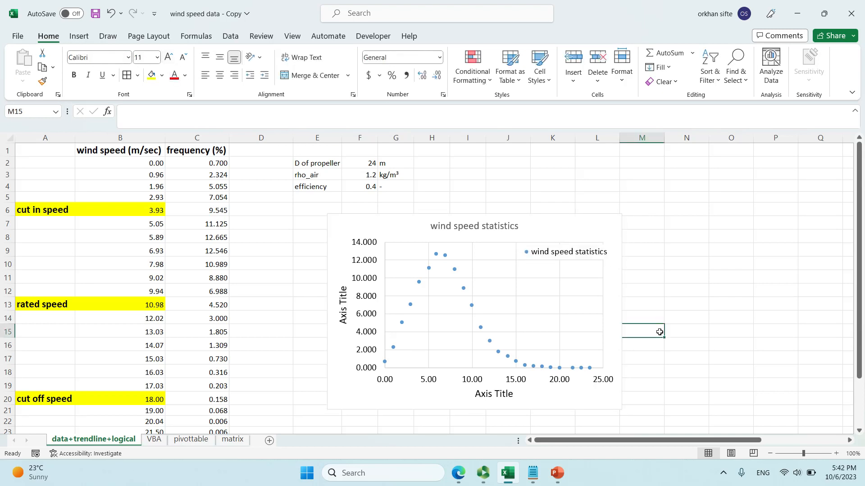
Delete the chart title above the plot area
click(498, 225)
click(497, 227)
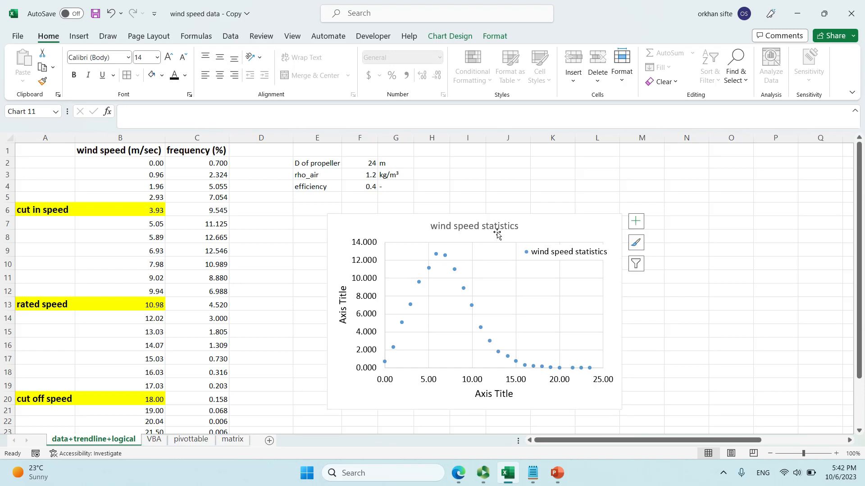
key(Delete)
Shift the legend slightly up and to the left so it lies fully within the plot area
click(563, 258)
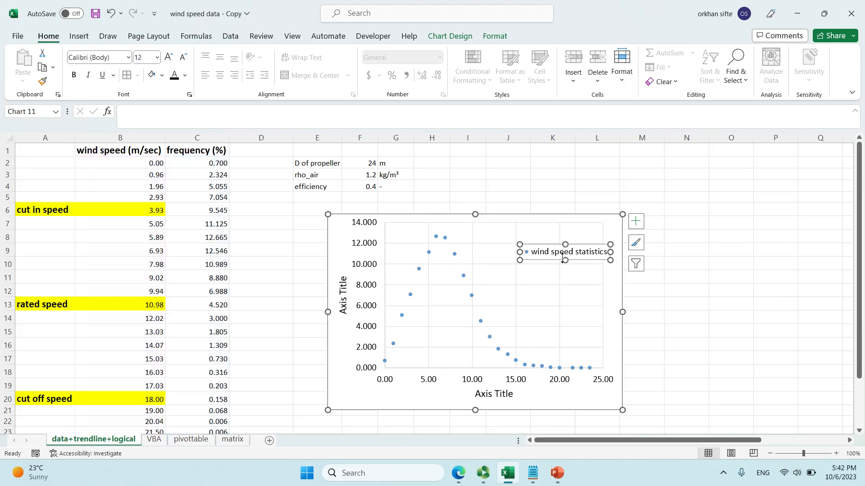
drag(555, 260, 537, 254)
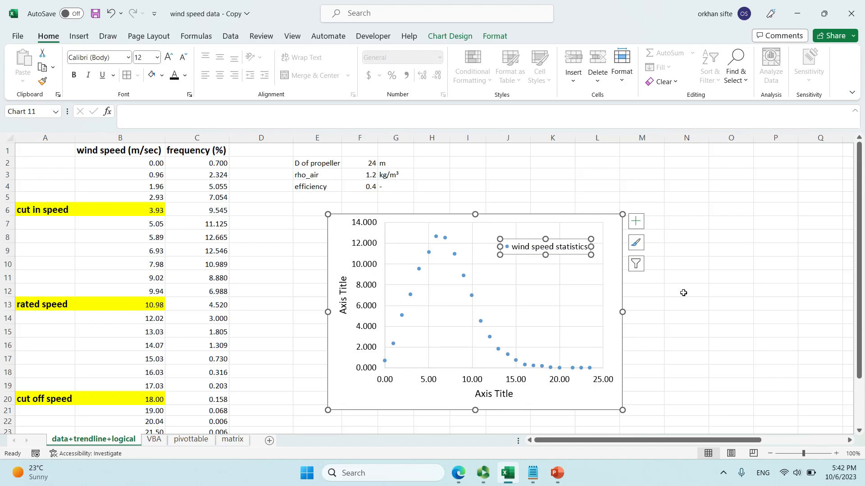
click(683, 293)
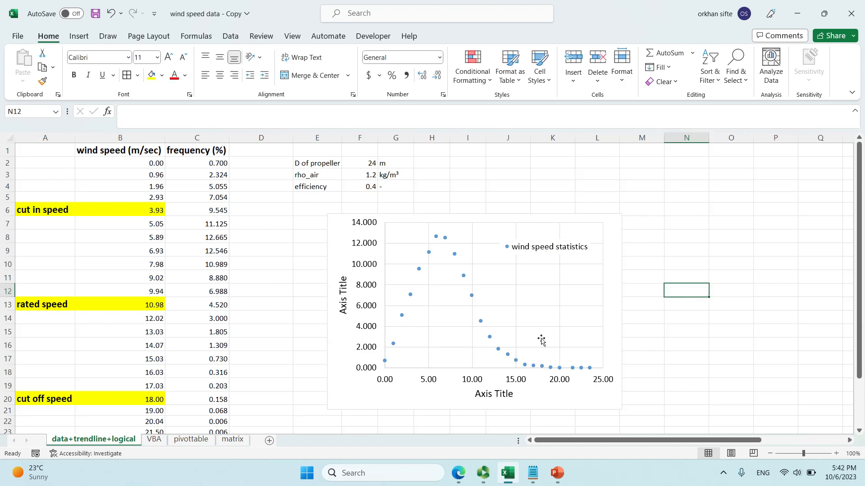
Title the horizontal axis "Wind speed (m/sec)" and the vertical axis "Frequeny (%)"
double_click(495, 400)
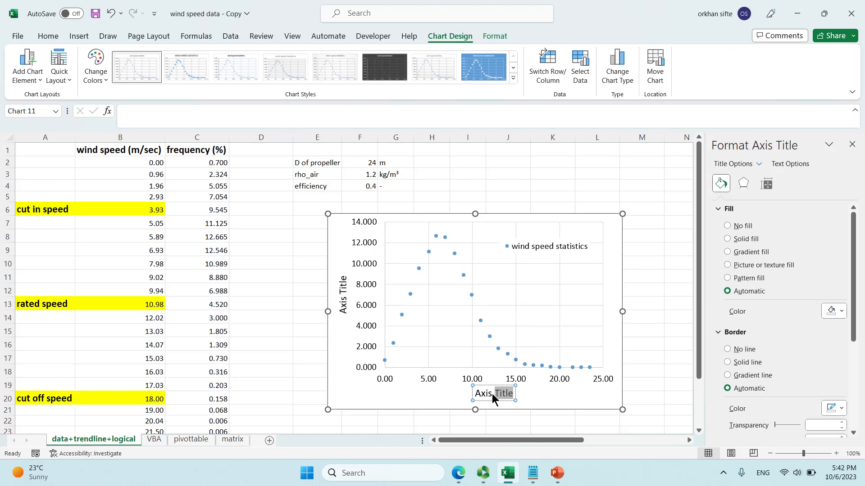
text(Wind speed (m/sec))
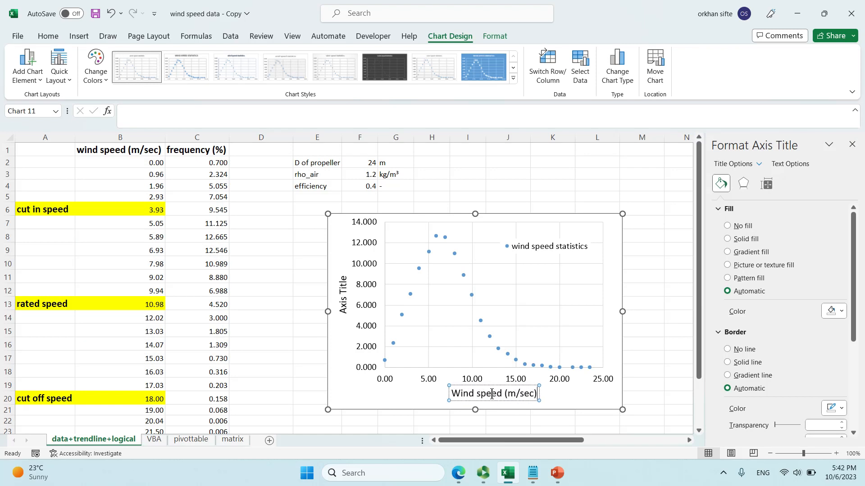
click(343, 306)
triple_click(344, 308)
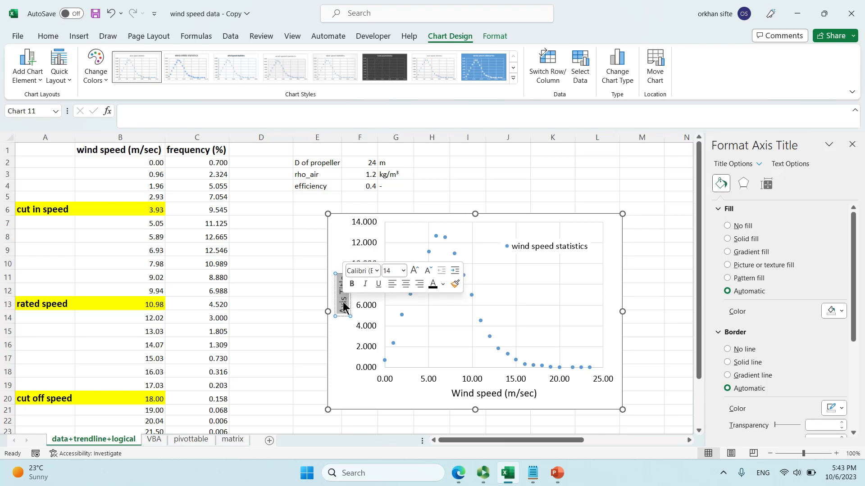
text(Frequen)
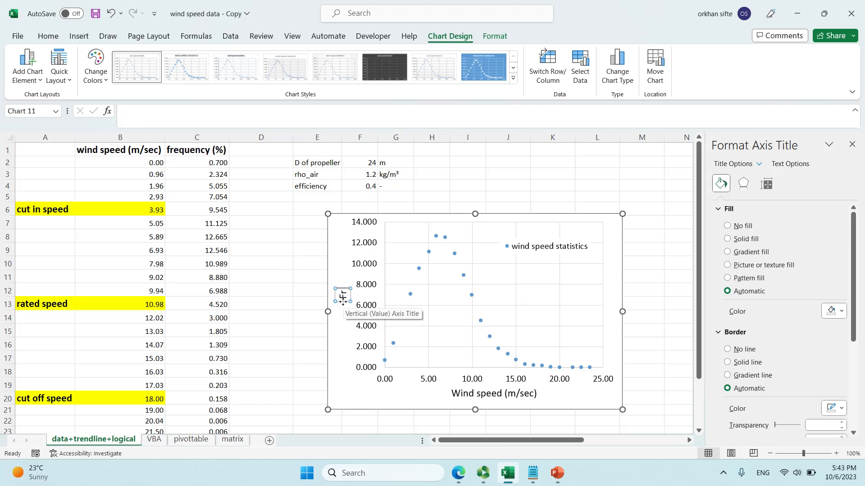
key(BackSpace)
text(ny)
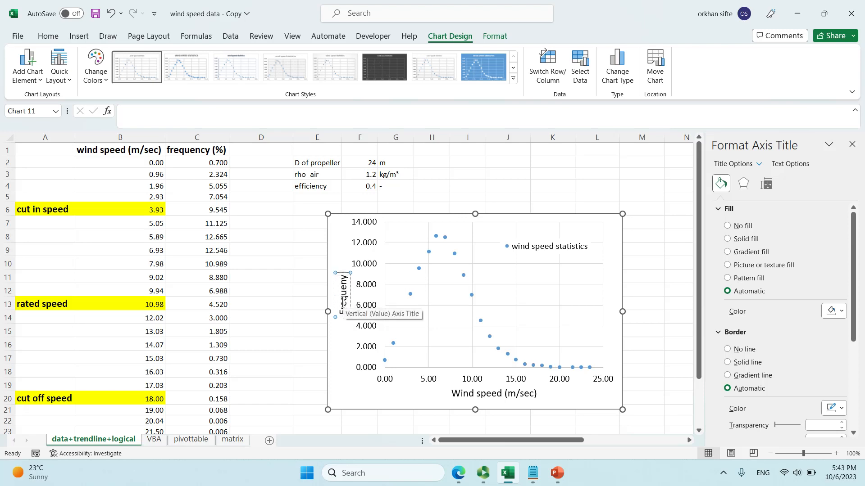
text( (%))
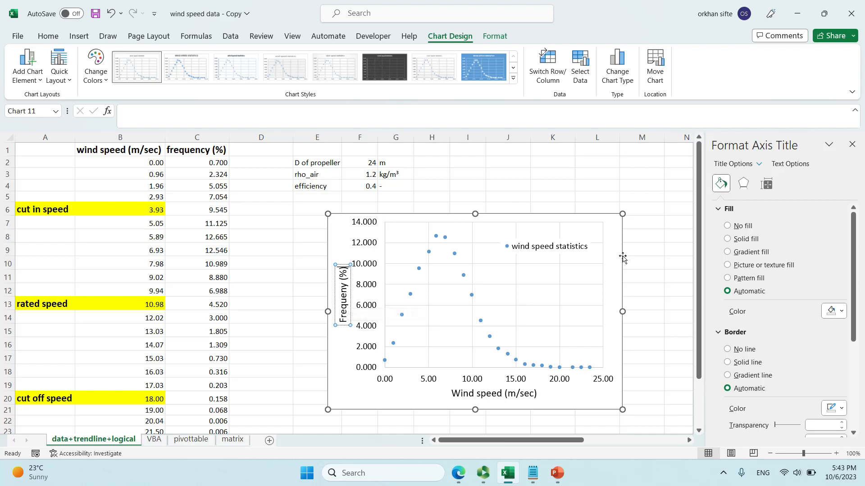
click(642, 249)
click(853, 145)
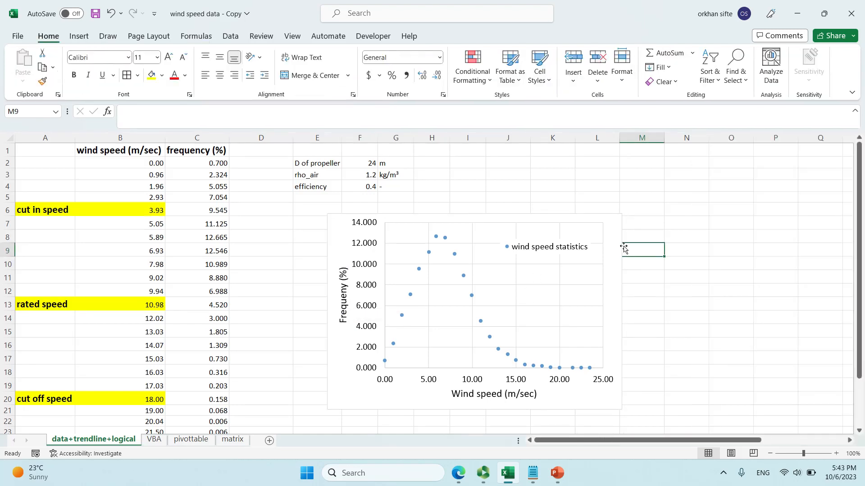
Move the chart further right and slightly up, so that it starts around column I beside row 5
click(585, 225)
drag(559, 212, 686, 188)
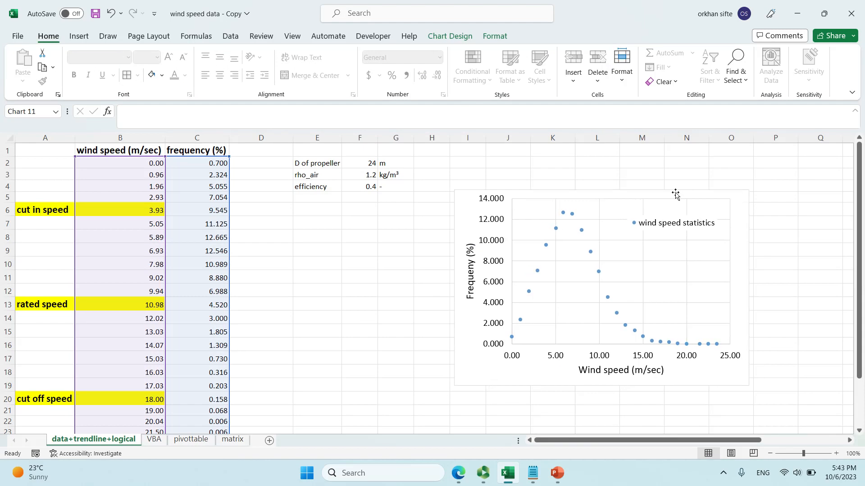
click(404, 234)
Enter the column header "wind tubrine power (W)" in cell D1
click(272, 151)
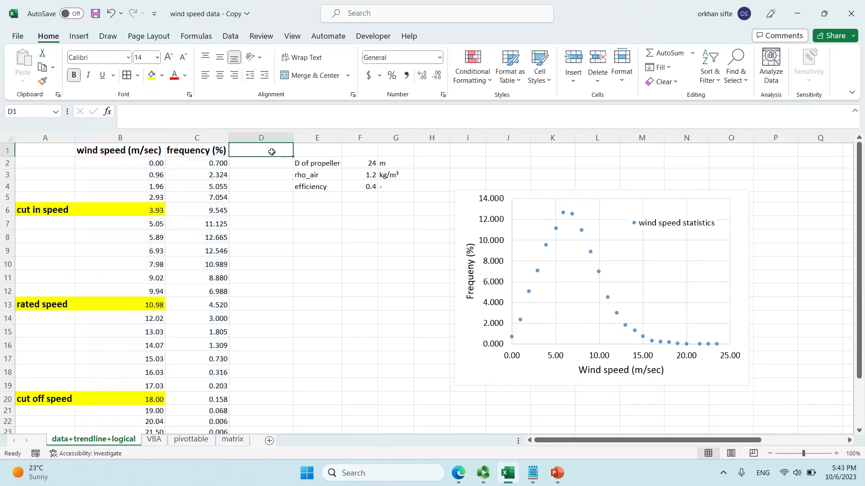
text(wind )
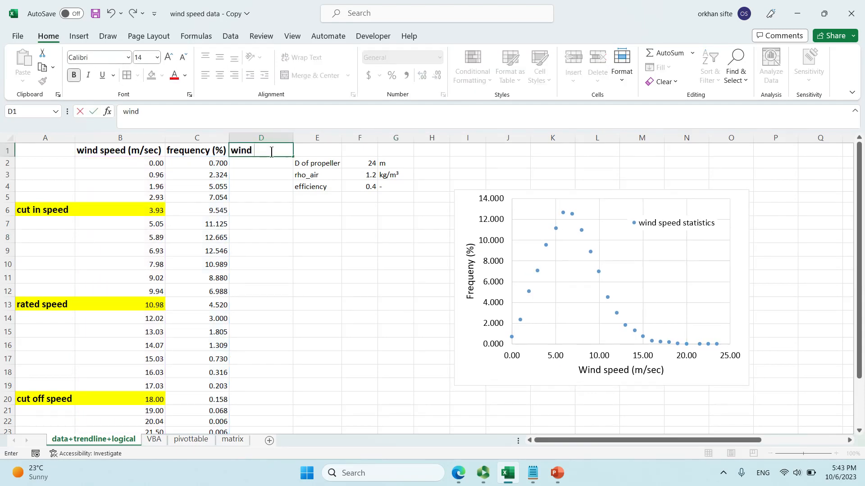
text(tubrine power)
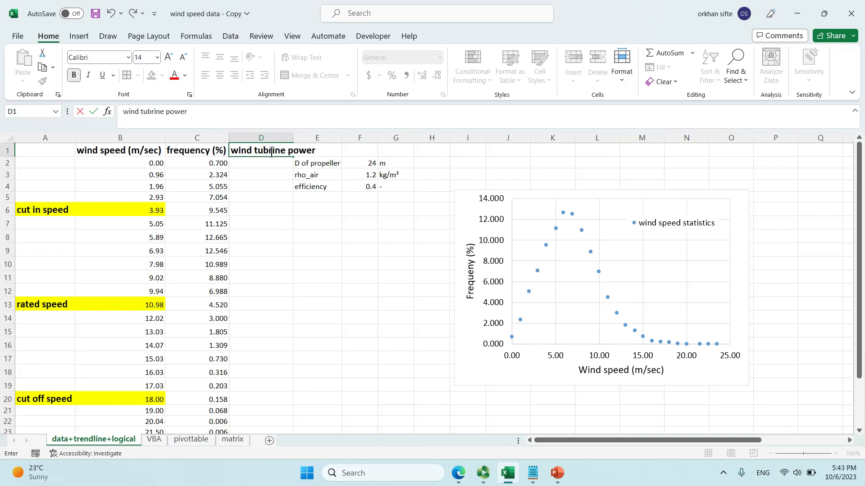
text( (W)
key(Return)
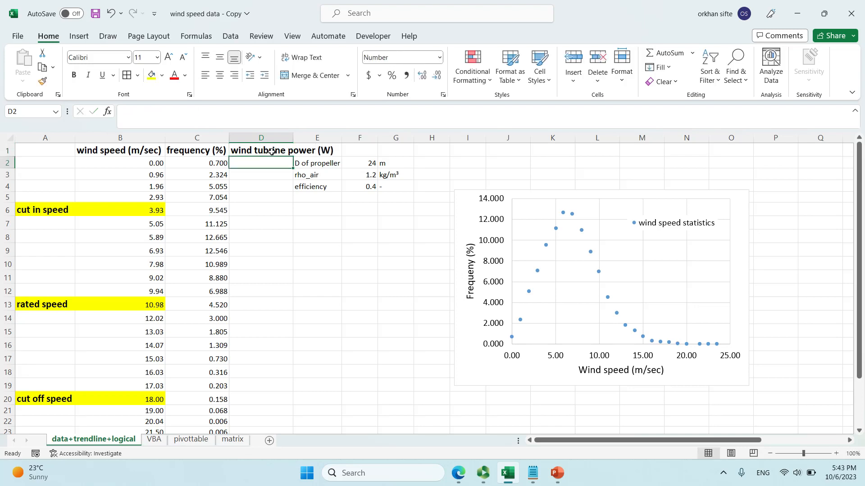
Fit column D's width to its header and correct the spelling in D1 to "wind turbine power (W)"
click(298, 138)
double_click(294, 139)
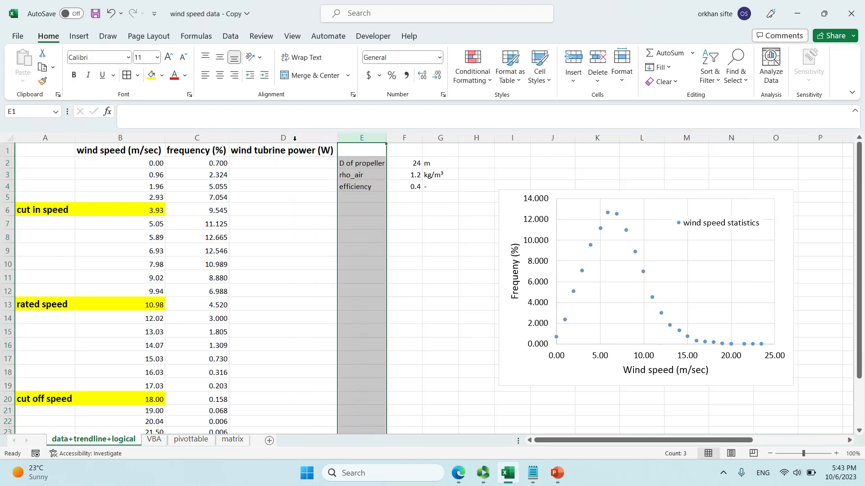
click(297, 183)
click(288, 154)
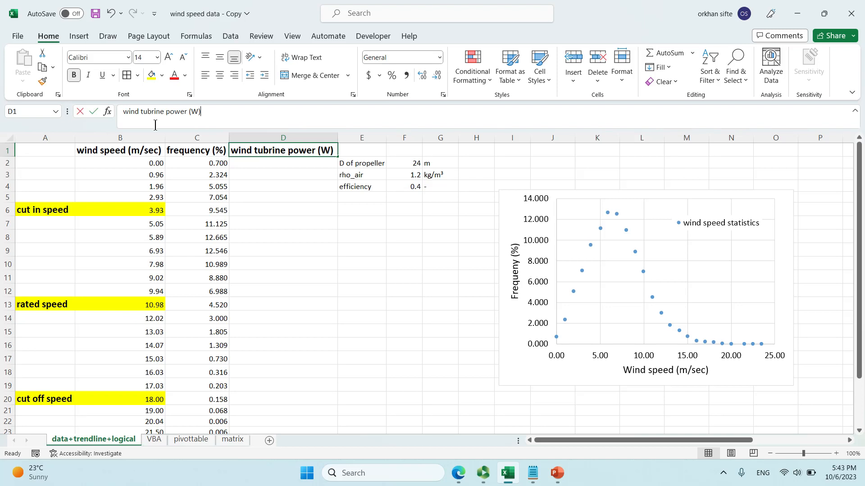
click(150, 113)
key(BackSpace)
text(b)
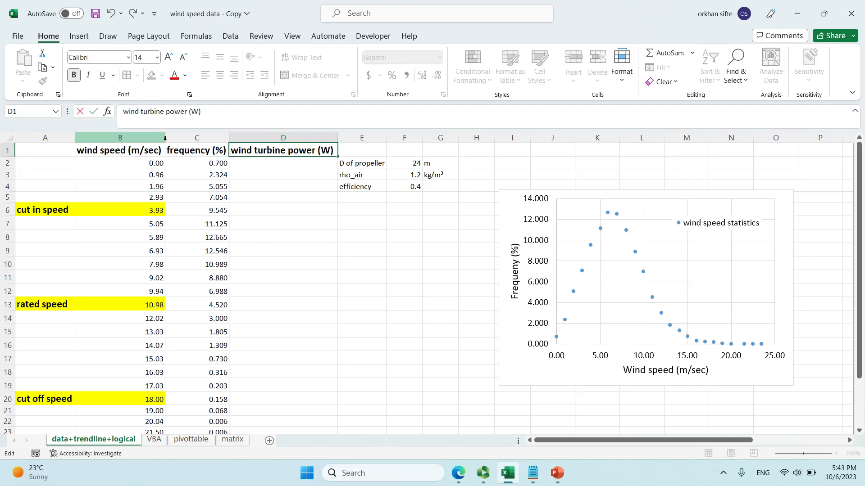
key(Return)
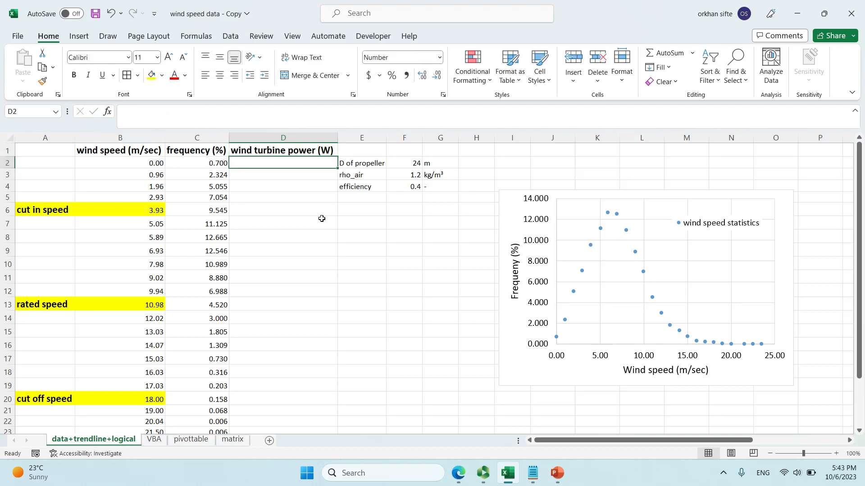
Switch to Notepad and examine each term of the power formula: 0.5, air density, speed cubed, rotor area and efficiency
click(532, 479)
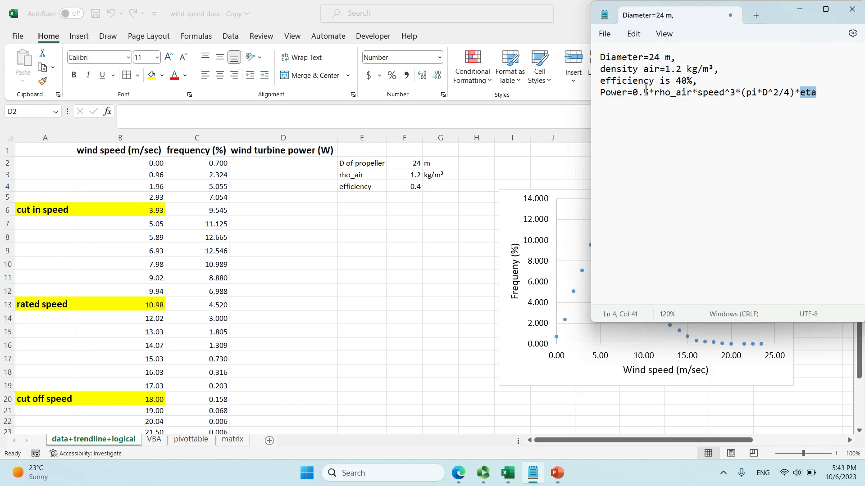
drag(631, 94, 686, 98)
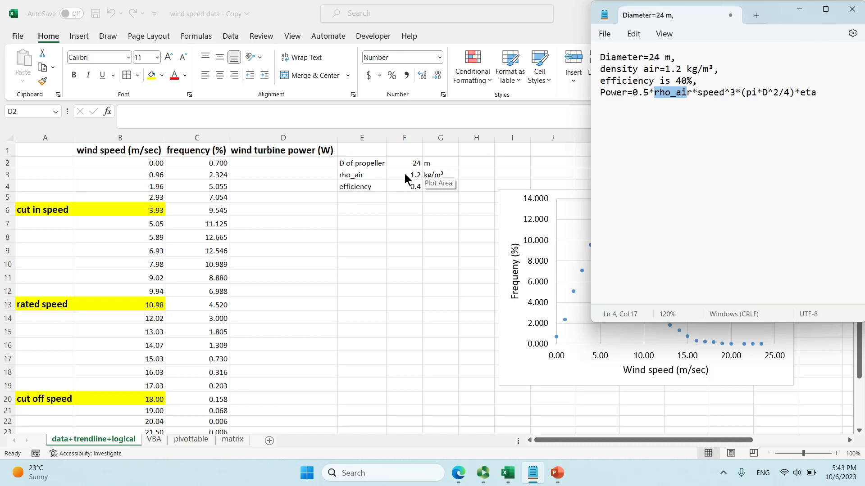
click(700, 97)
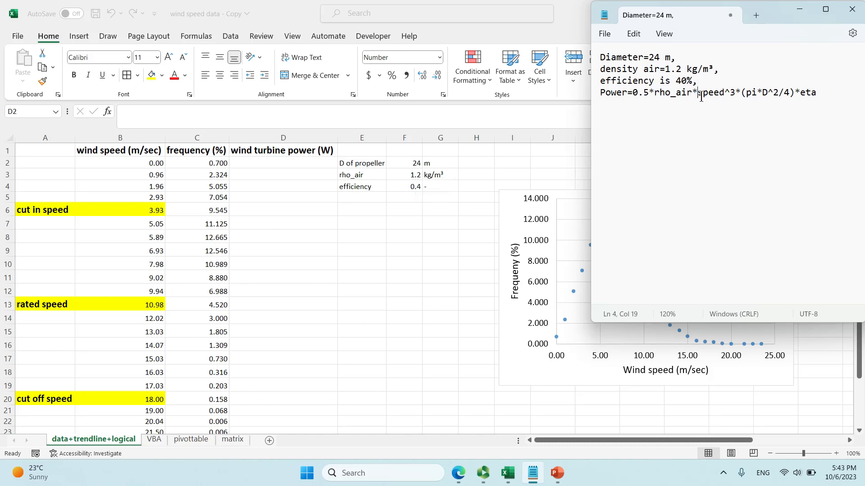
drag(701, 98, 737, 98)
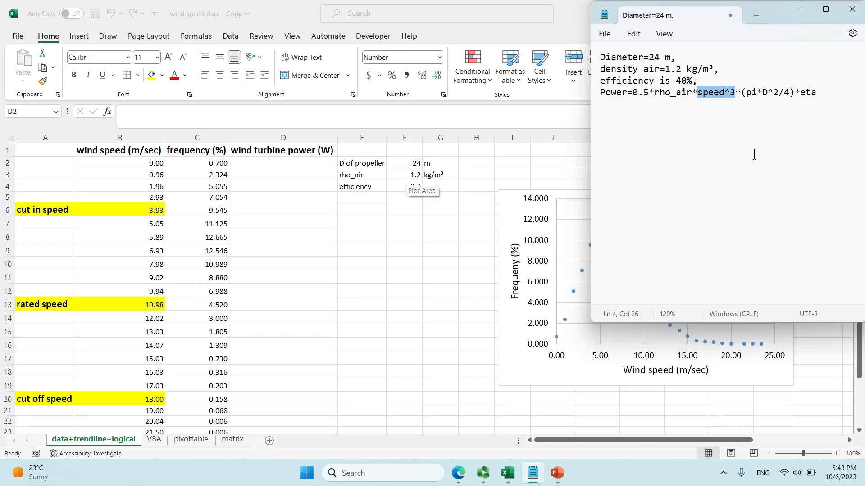
drag(742, 96, 792, 96)
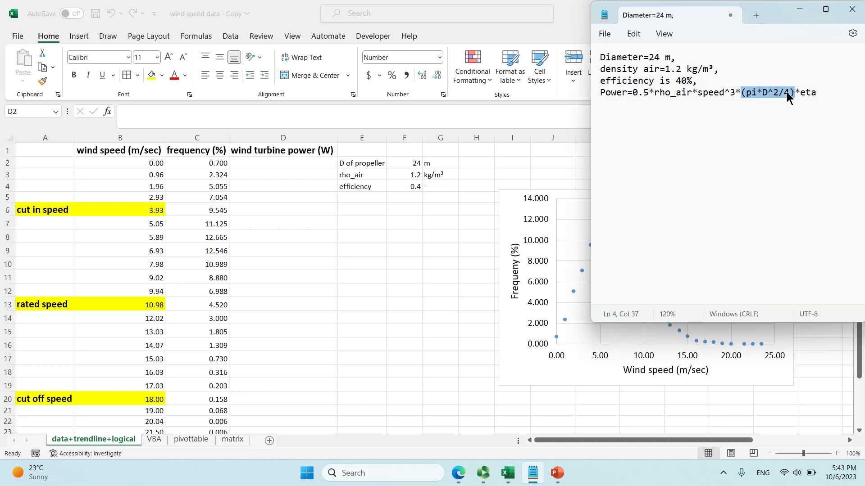
double_click(814, 94)
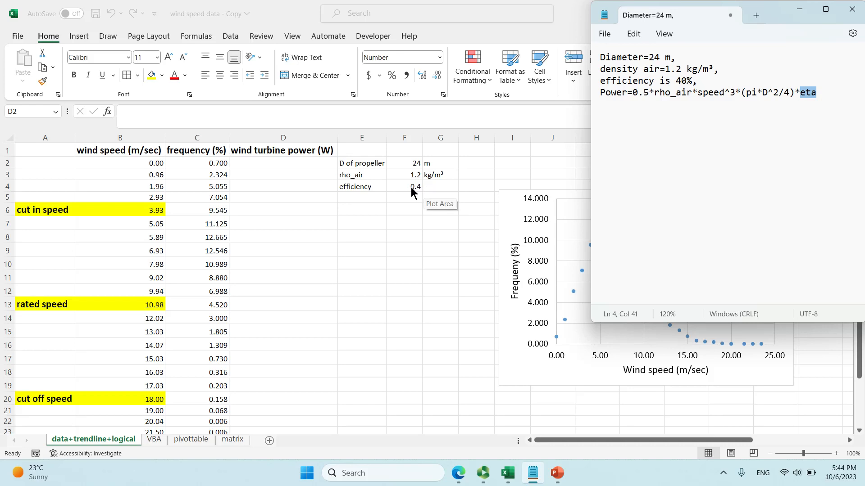
Return to Excel and enter the power formula =0.5*F3*B2^3*(PI()*F2^2/4)*F4 in cell D2
click(400, 210)
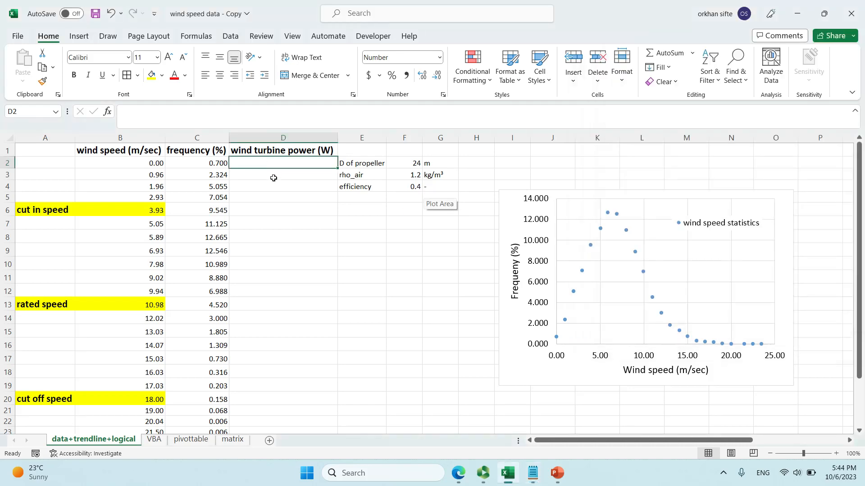
text(=0.5*)
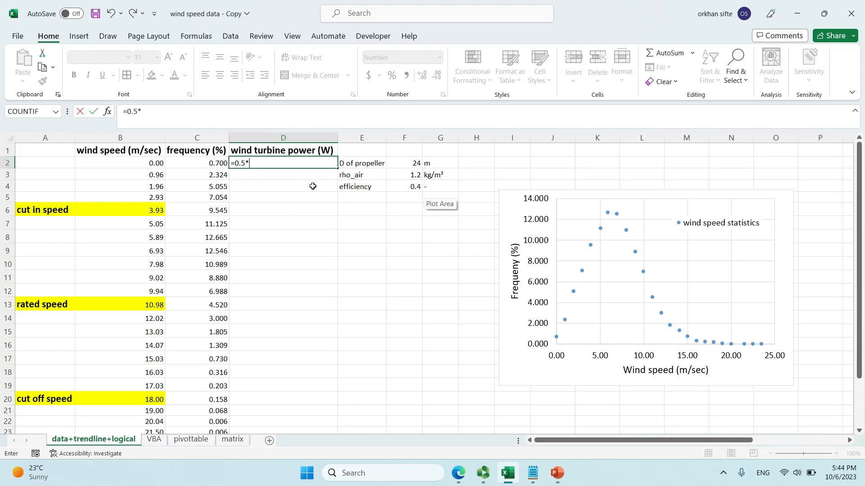
click(398, 177)
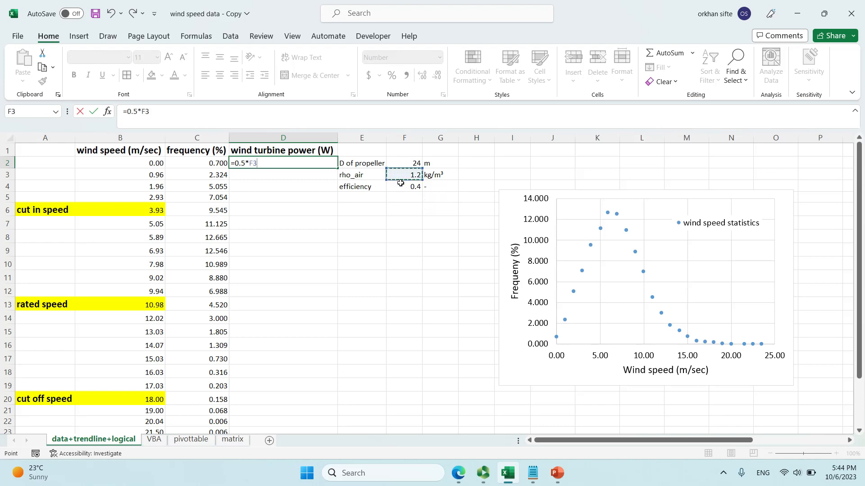
text(*)
click(140, 163)
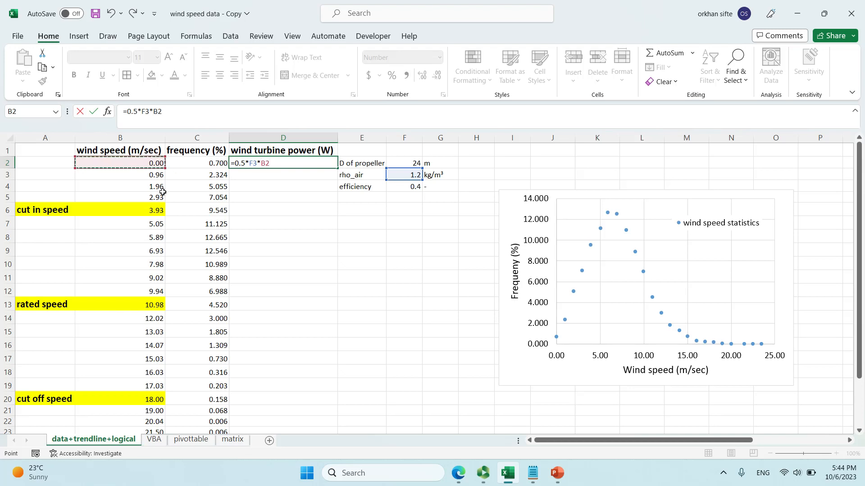
text(^3*()
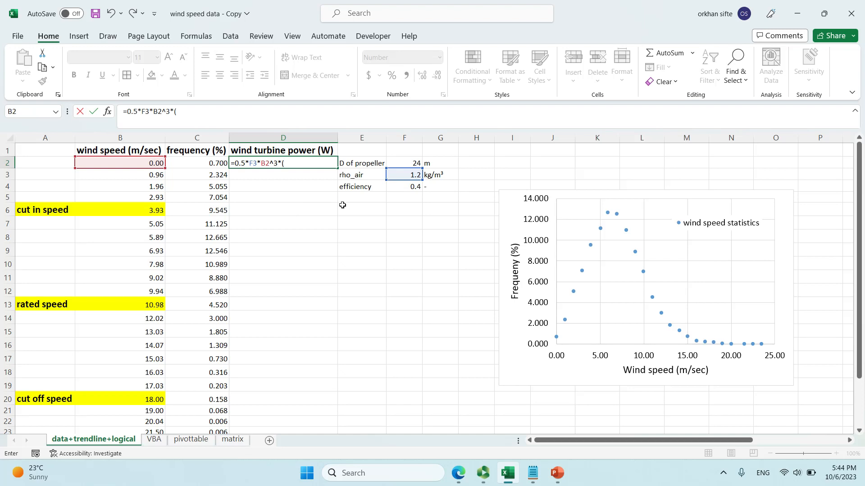
text(pi)
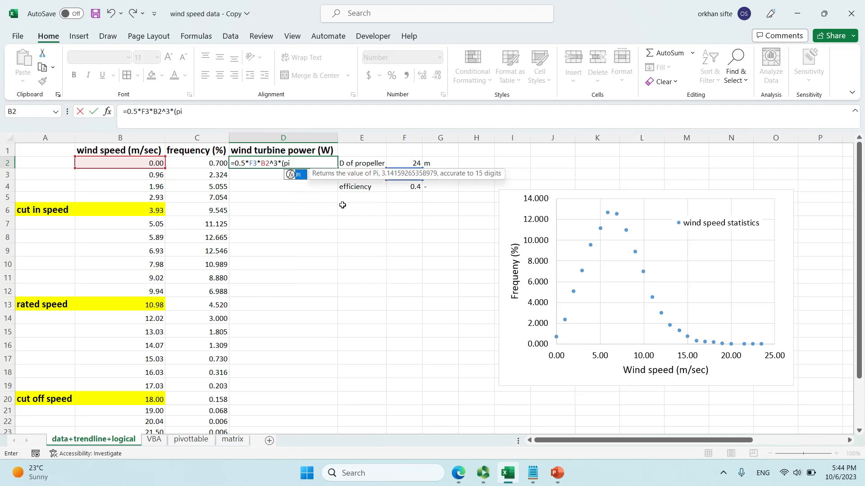
text(()*)
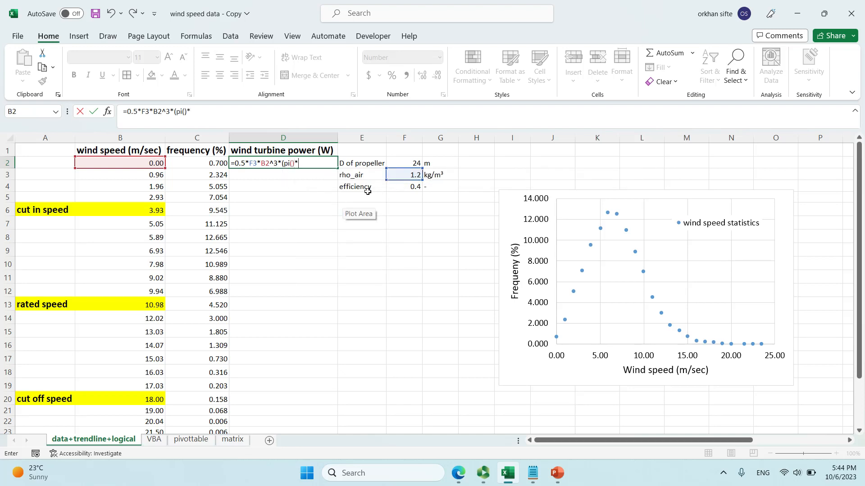
click(402, 161)
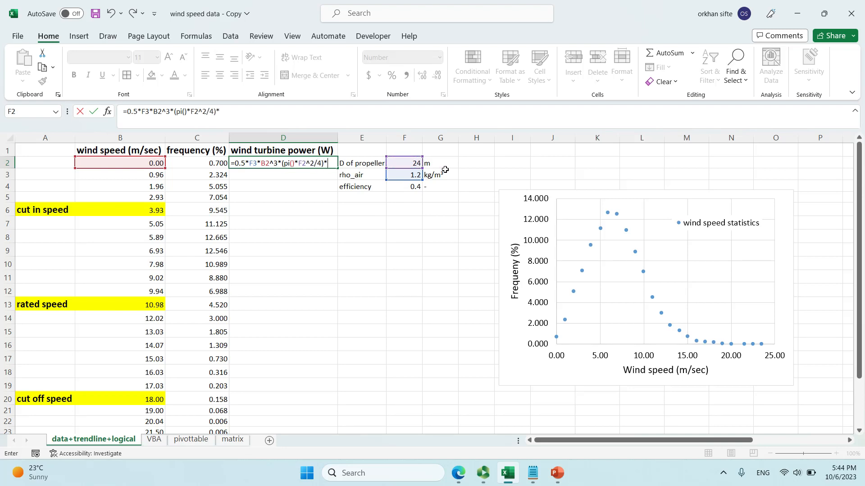
click(399, 187)
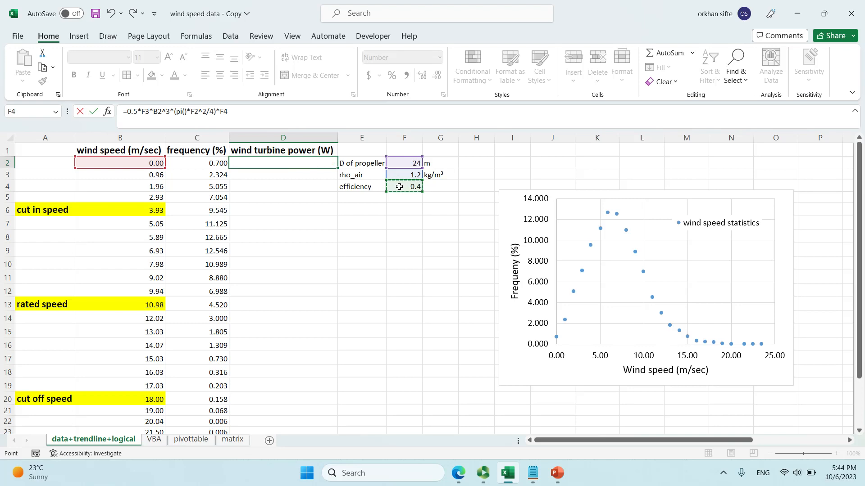
key(Return)
Fill the relative-reference power formula from D2 down the wind turbine power column to the end of the data
click(335, 167)
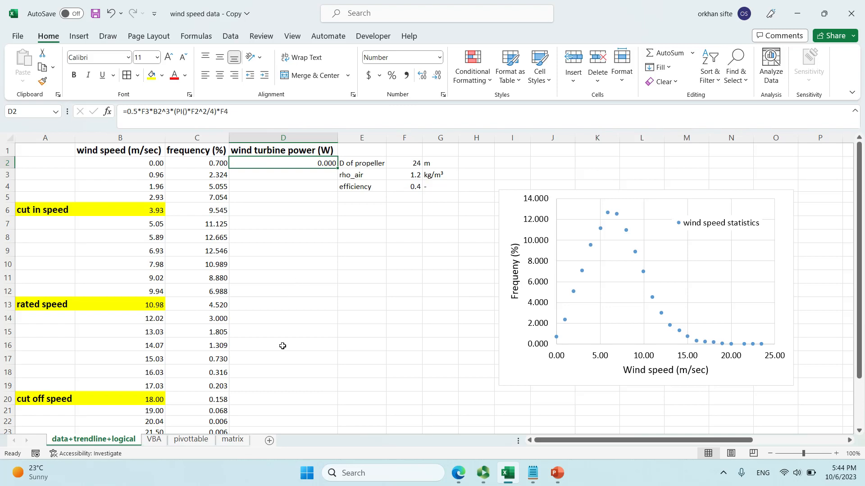
scroll(282, 346, down, 1)
scroll(283, 346, up, 1)
double_click(337, 167)
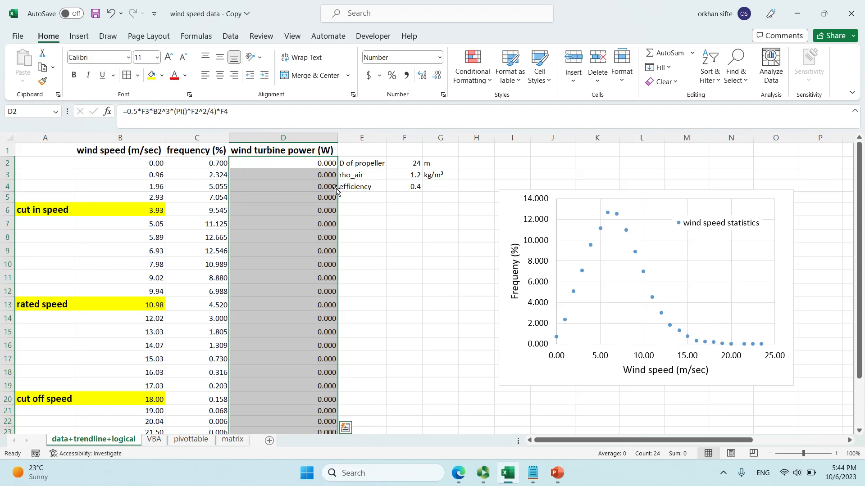
scroll(315, 363, down, 1)
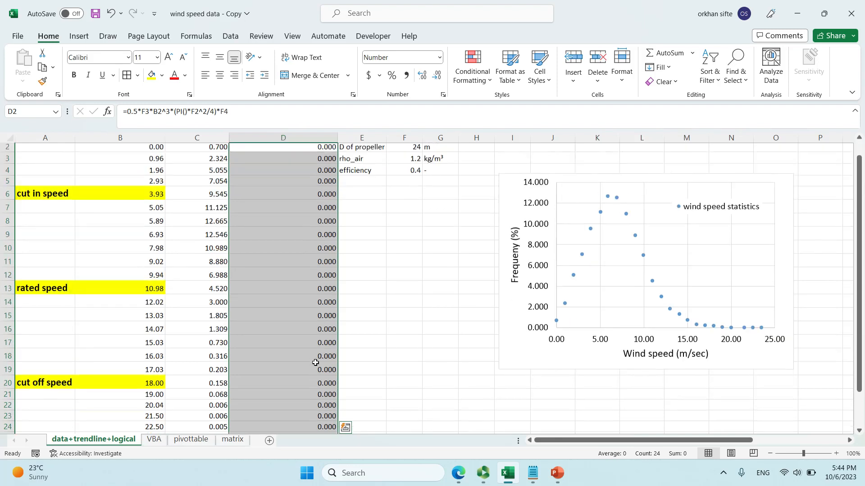
scroll(315, 362, up, 1)
Examine the cell references in the copied formulas in D3 and D17
click(329, 175)
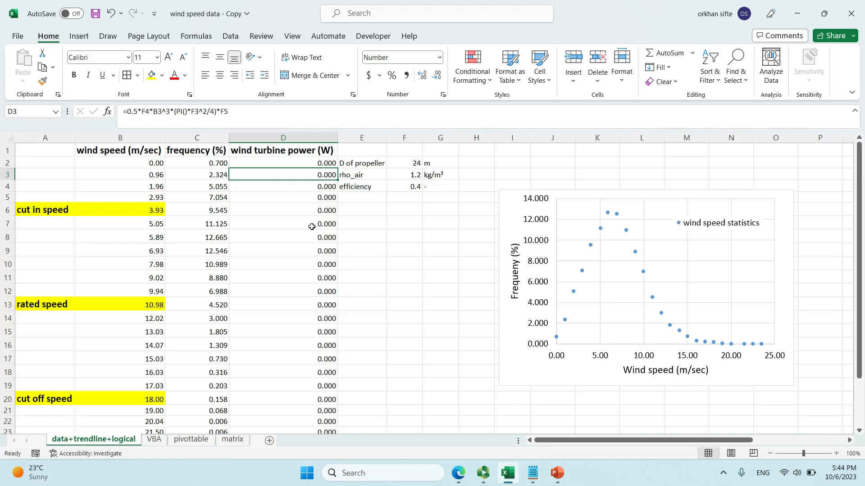
click(316, 358)
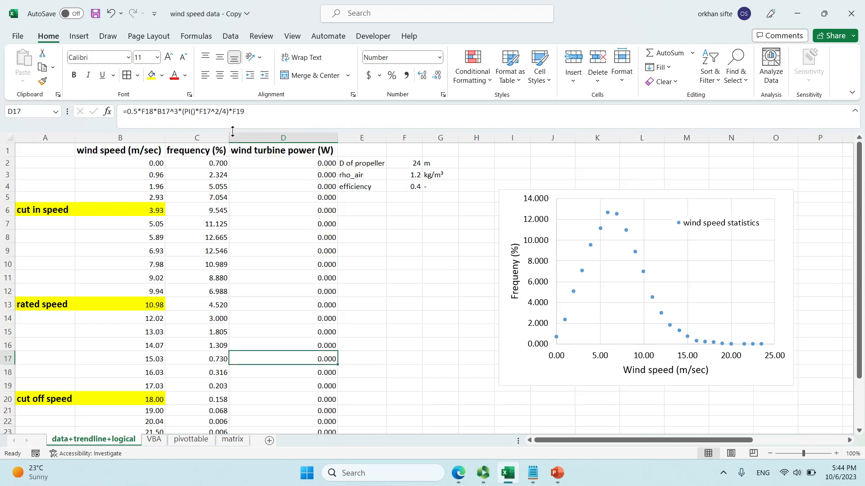
click(218, 117)
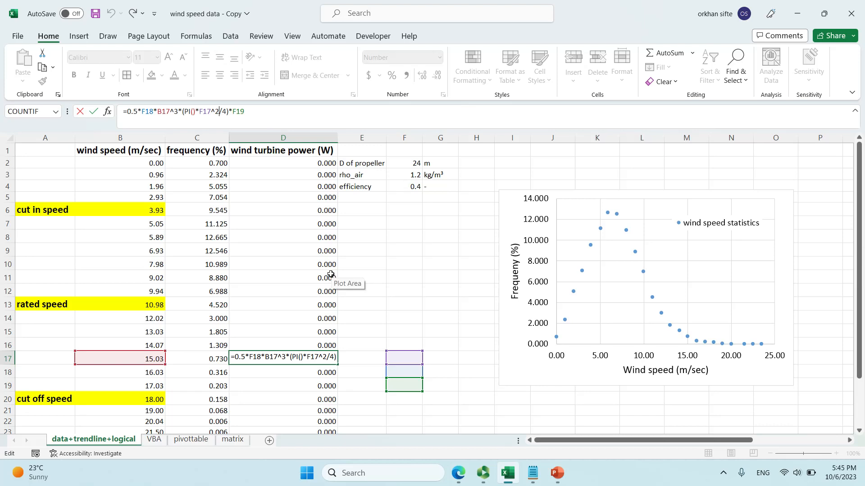
key(ctrl+Return)
click(314, 177)
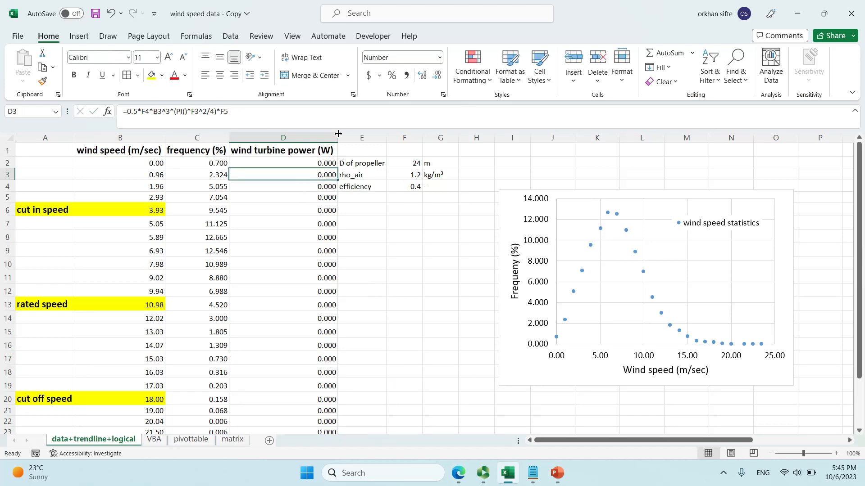
Make the F3, F2 and F4 references absolute in the D2 formula and fill it down column D again
click(324, 163)
click(160, 113)
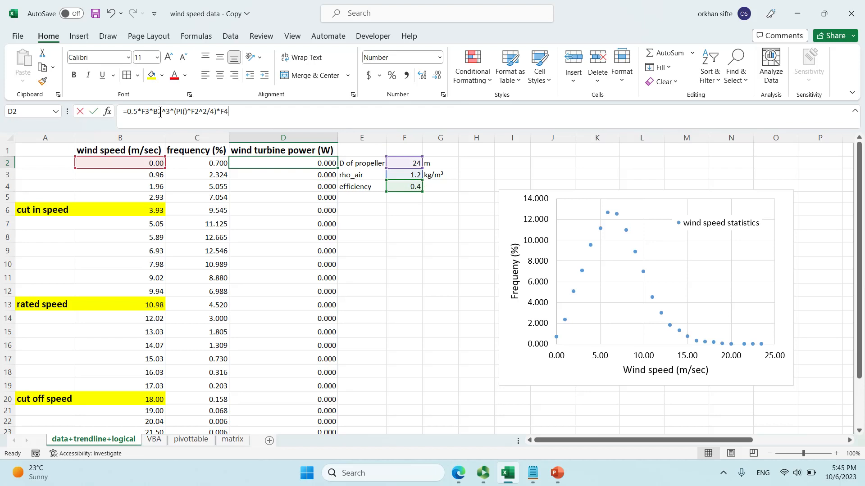
click(160, 112)
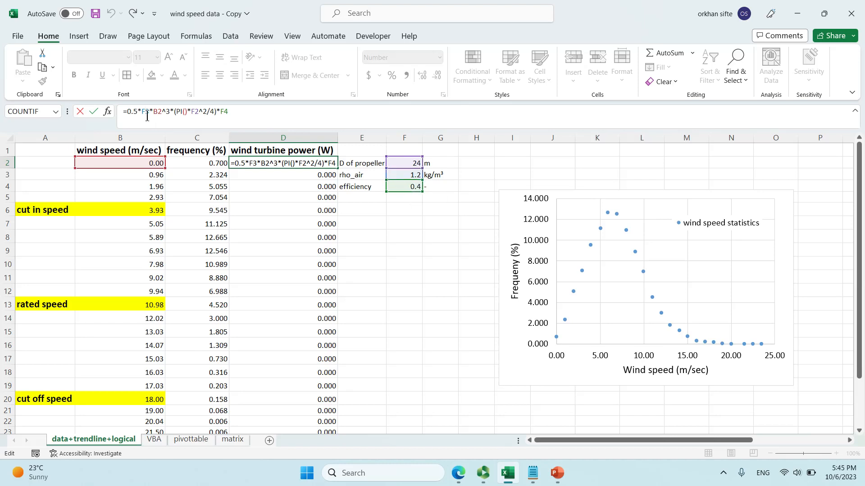
key(F4)
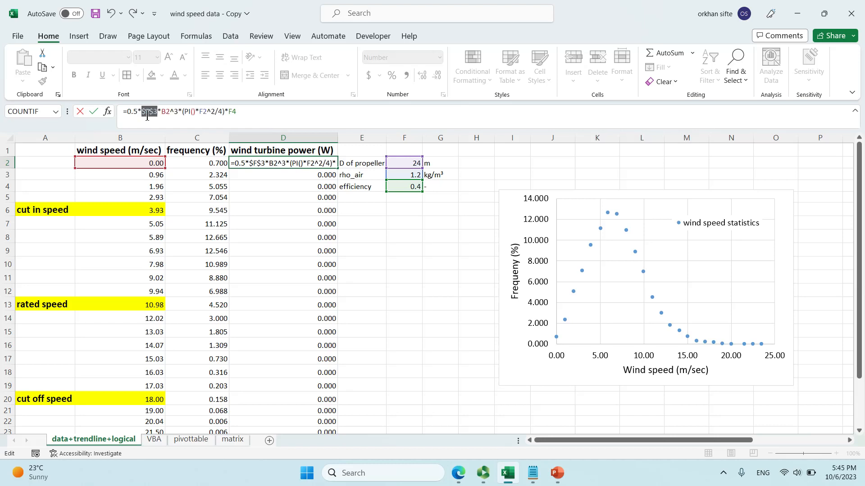
click(200, 111)
key(F4)
click(240, 113)
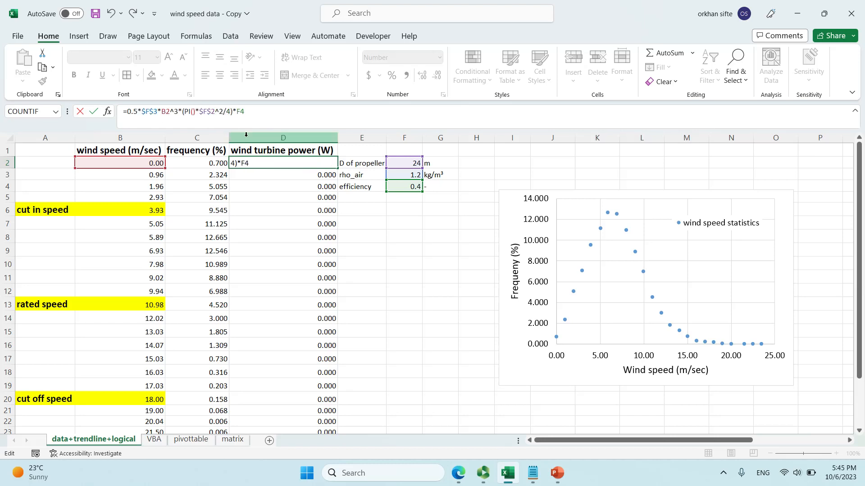
key(F4)
click(244, 116)
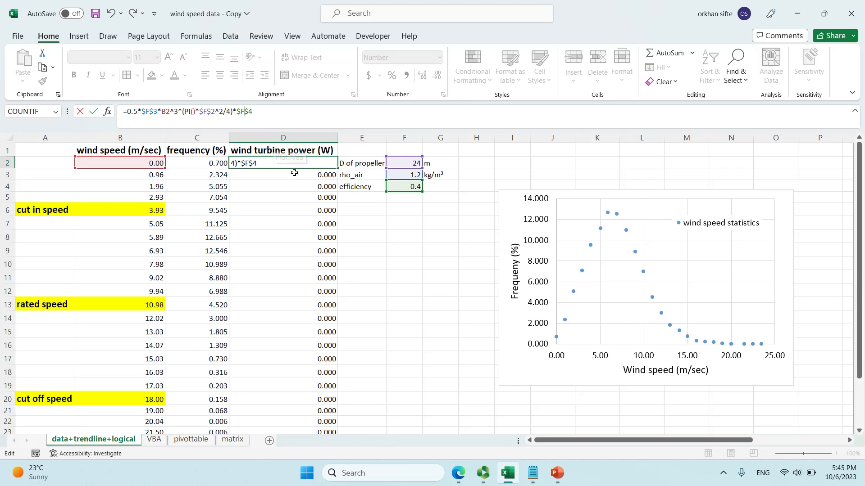
key(ctrl+Return)
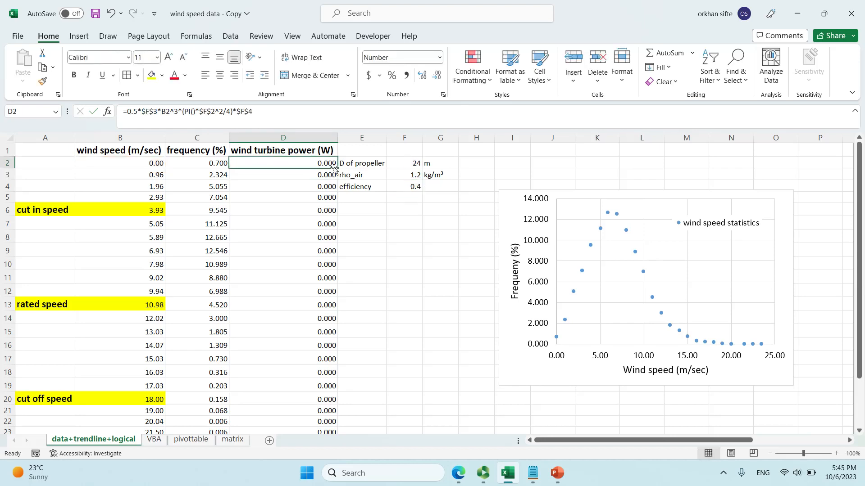
double_click(338, 167)
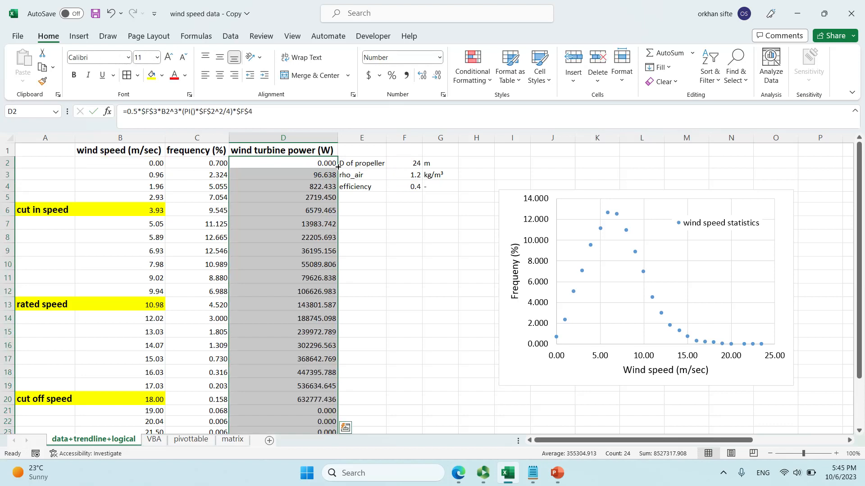
Examine the absolute and relative cell references in the copied power formula in D18
click(315, 237)
click(317, 374)
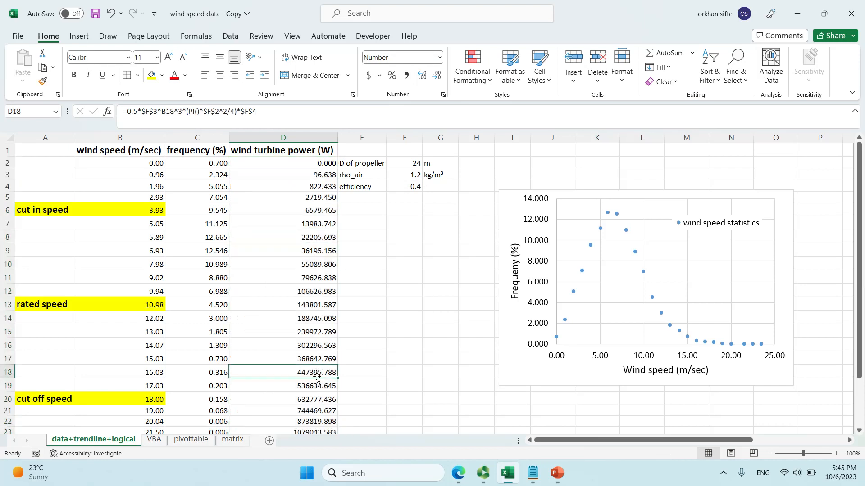
click(273, 113)
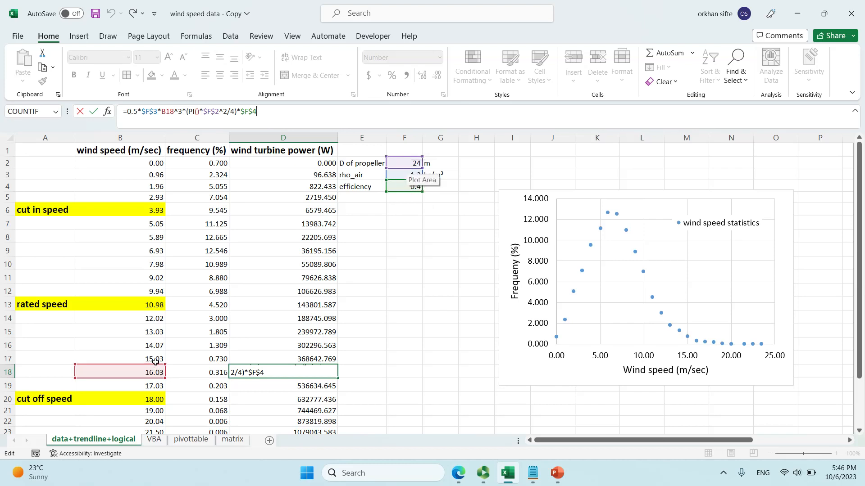
key(Escape)
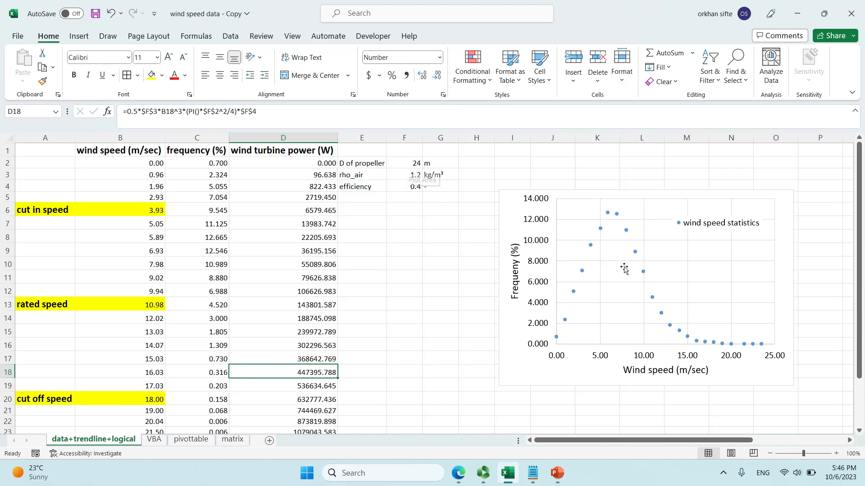
Move the scatter chart closer to the data table, just below the propeller, air density and efficiency inputs
drag(592, 194, 522, 201)
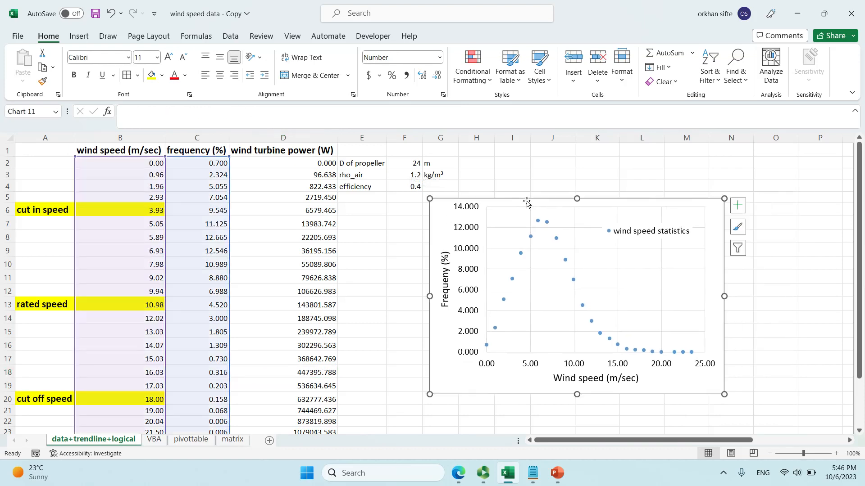
click(404, 305)
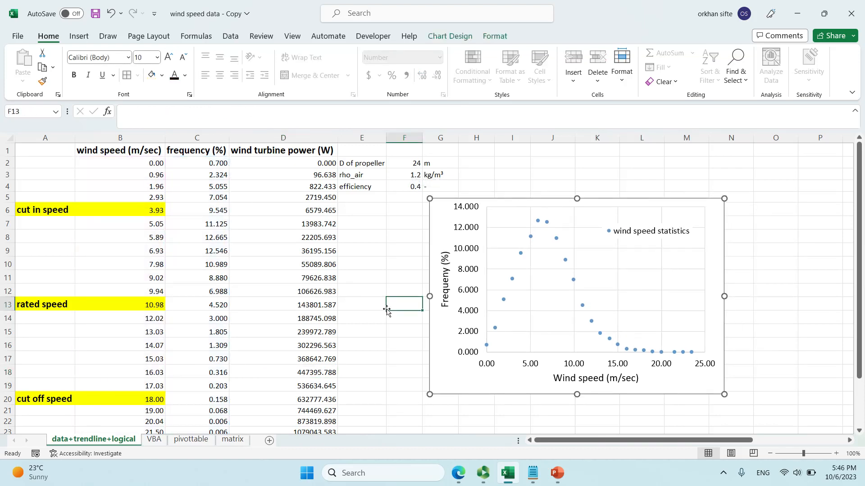
right_click(606, 279)
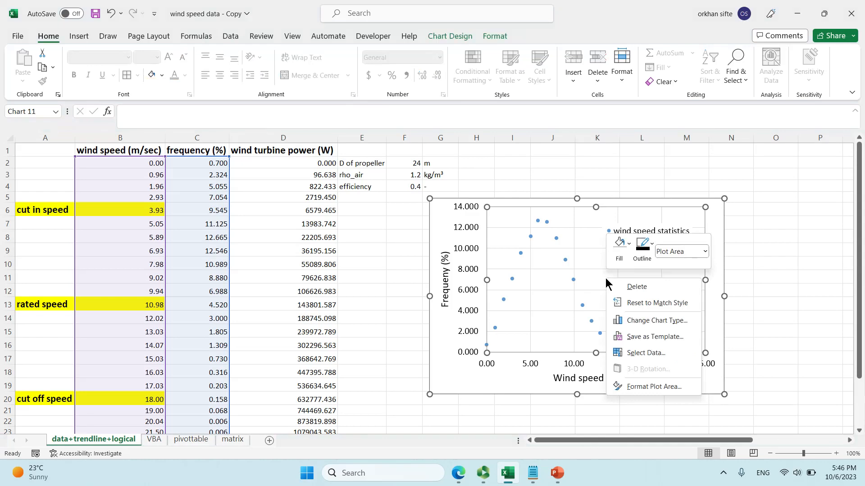
key(Escape)
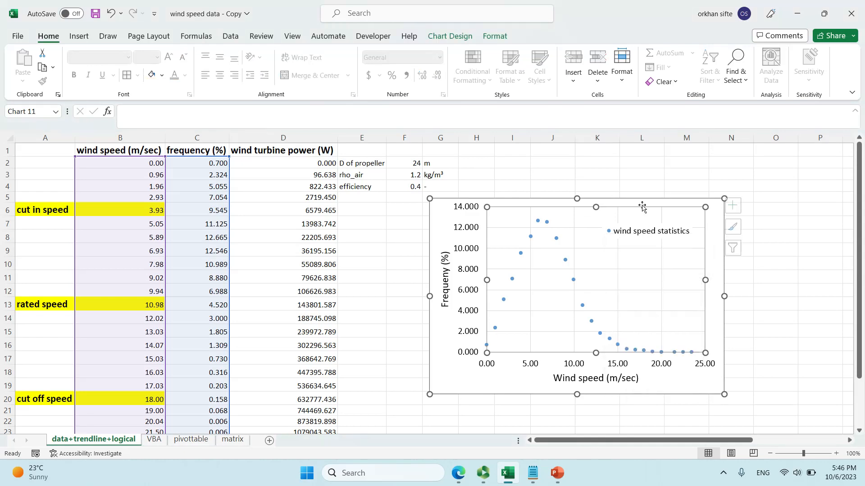
click(641, 205)
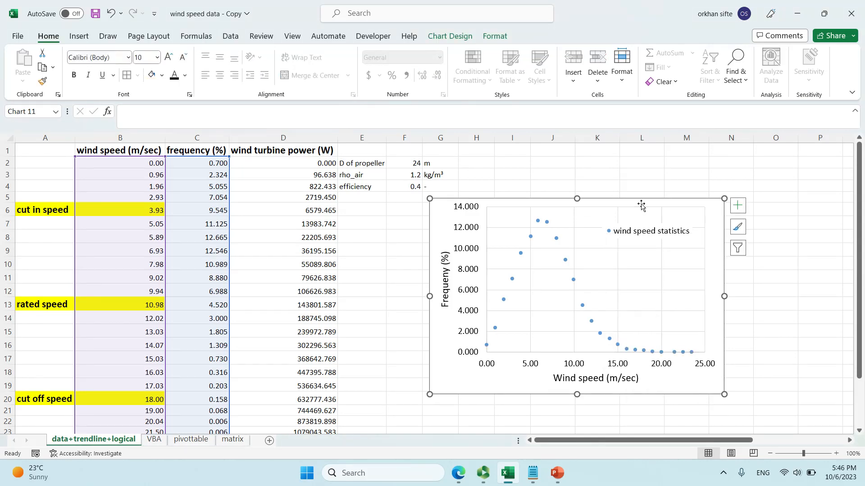
click(751, 295)
Add a new data series named "wind turbine power" to the scatter chart
click(611, 205)
right_click(611, 206)
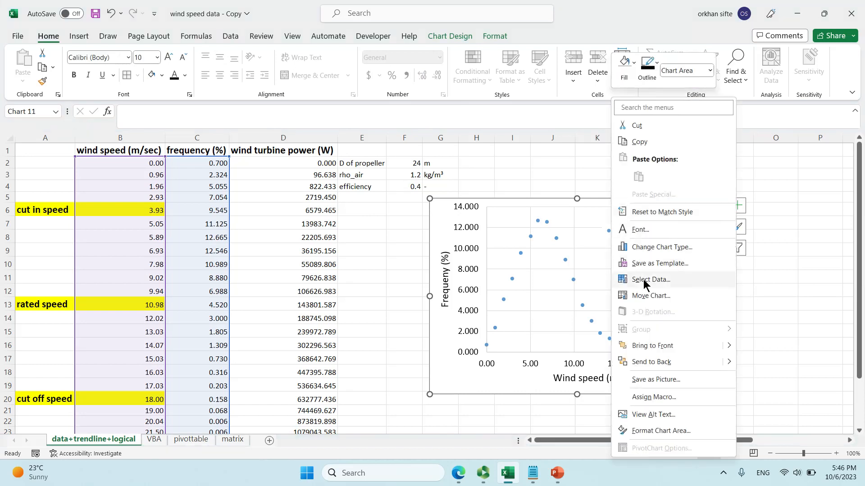
click(643, 279)
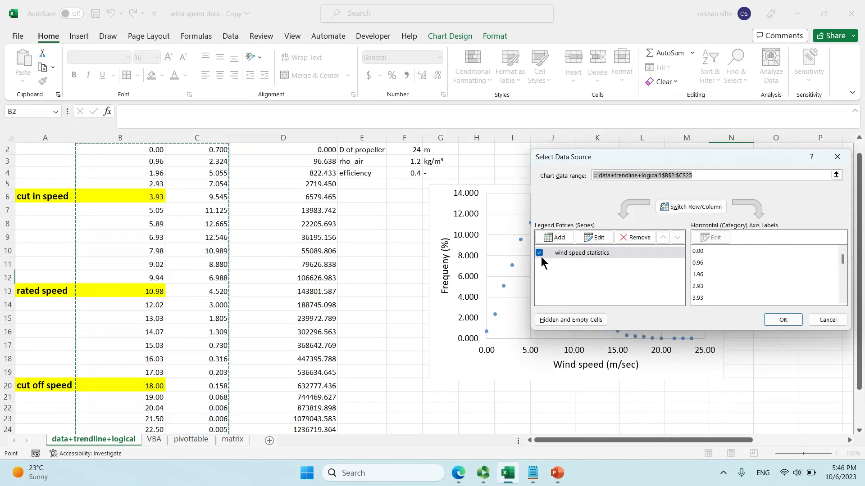
click(555, 237)
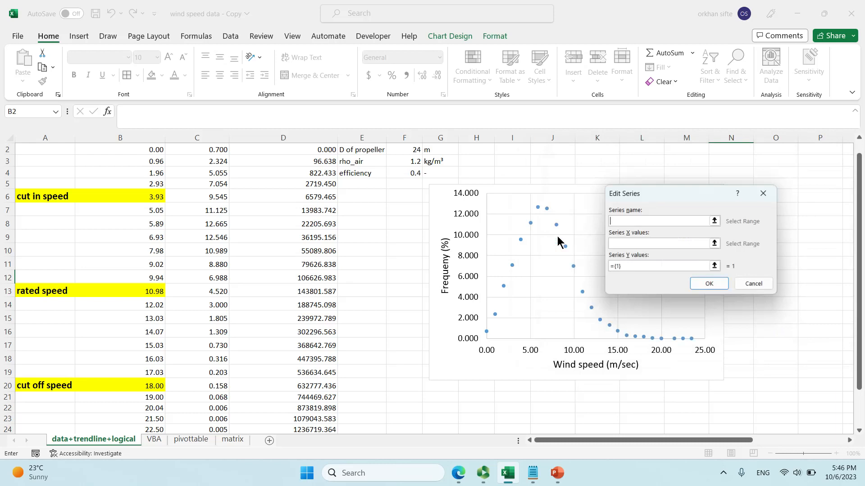
click(636, 221)
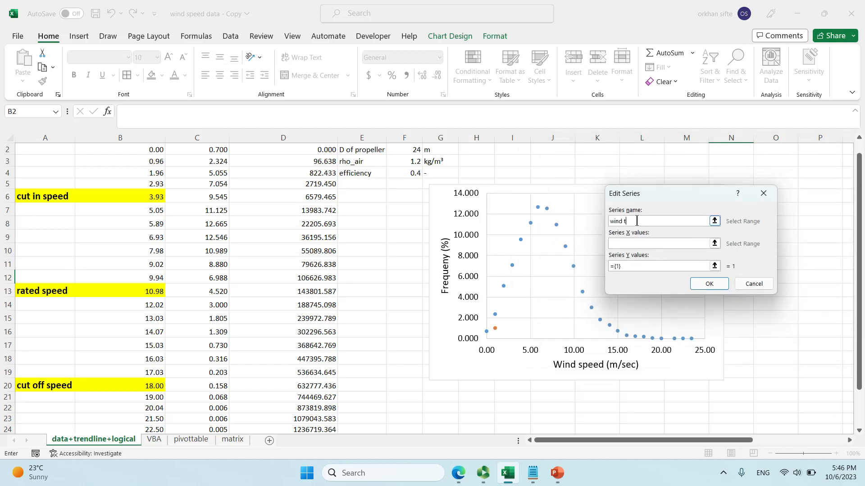
text(wind turbine power)
Set the new series' X values to the wind speed range B2:B25
click(679, 243)
click(714, 243)
scroll(196, 259, up, 1)
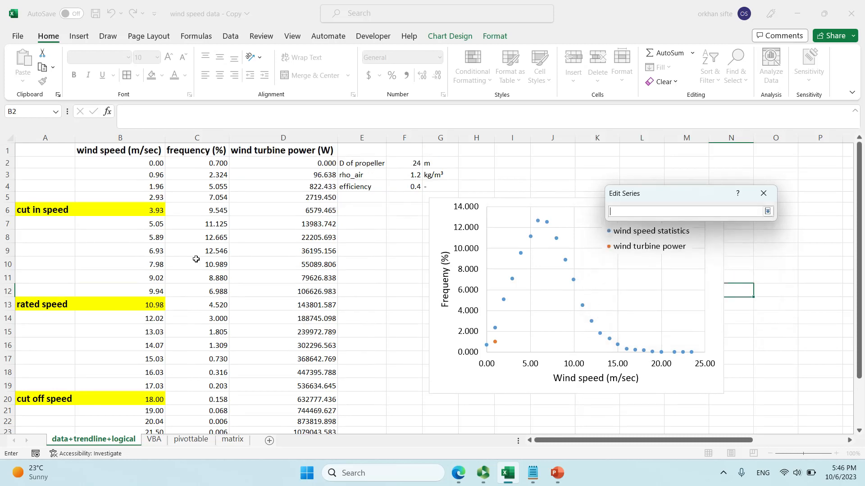
drag(139, 168, 149, 417)
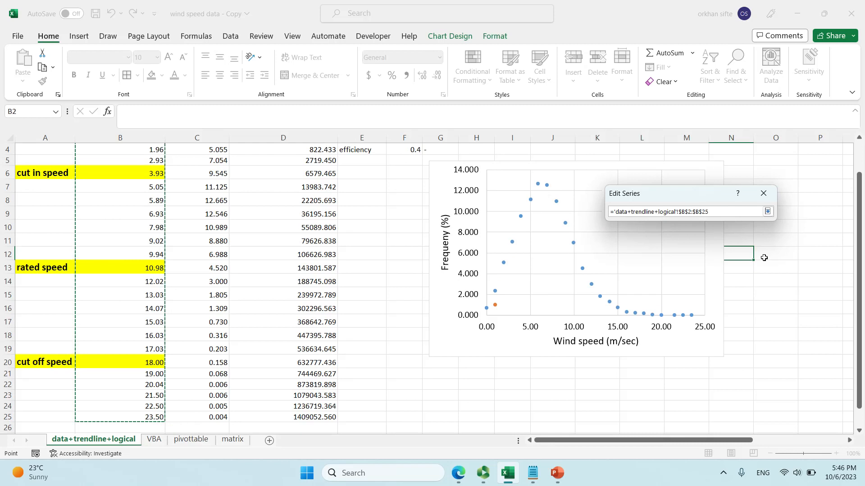
click(767, 211)
Set the new series' Y values to the wind turbine power range D2:D25 and apply the chart data changes
click(715, 265)
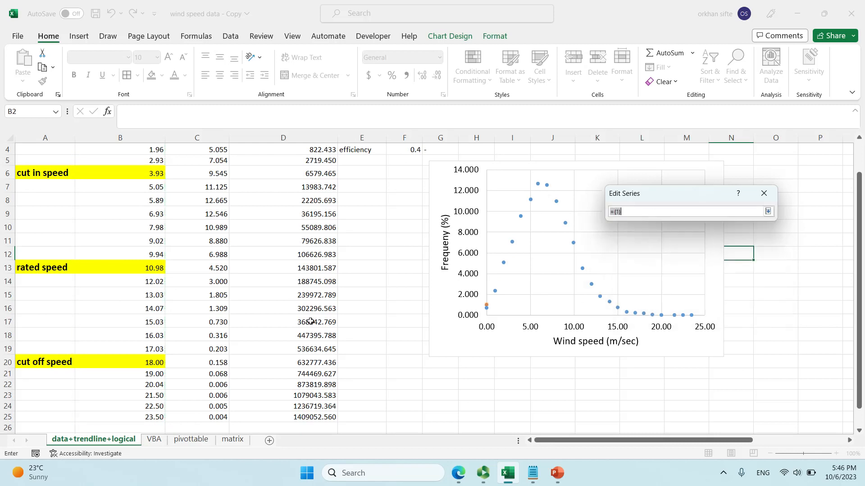
scroll(310, 321, up, 1)
drag(308, 164, 308, 422)
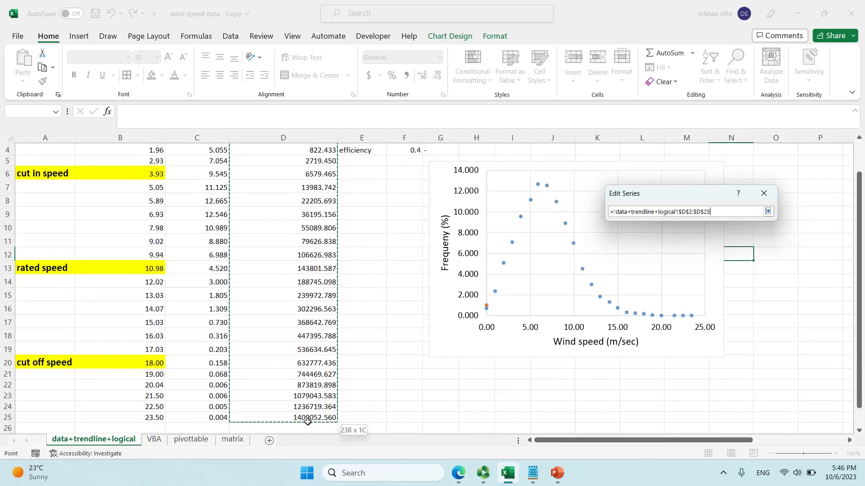
click(767, 211)
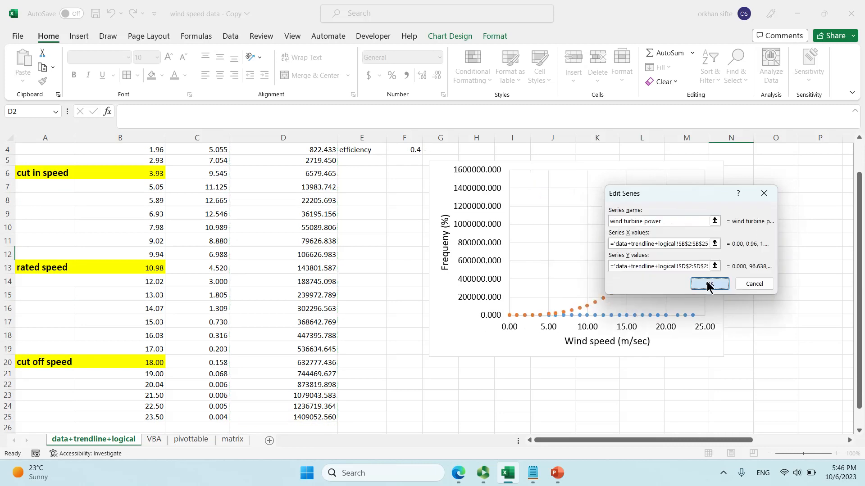
click(709, 285)
click(795, 321)
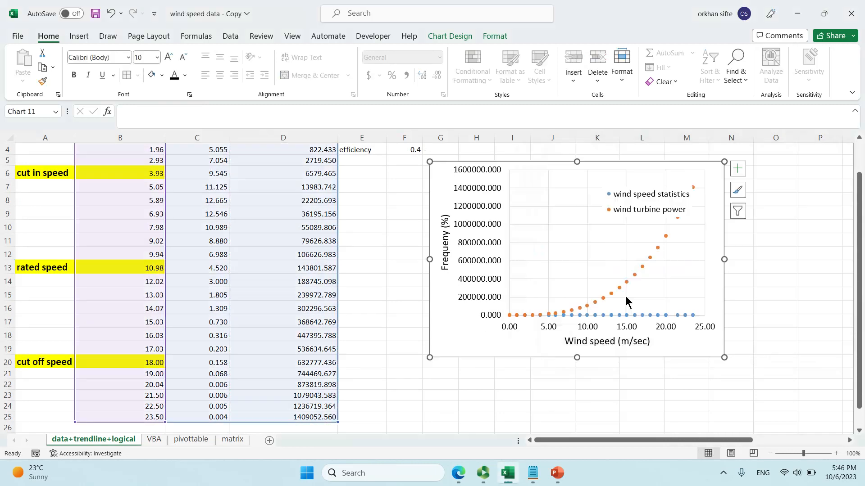
Shift the two-series chart slightly down and further toward the wind turbine power column
drag(600, 167, 558, 183)
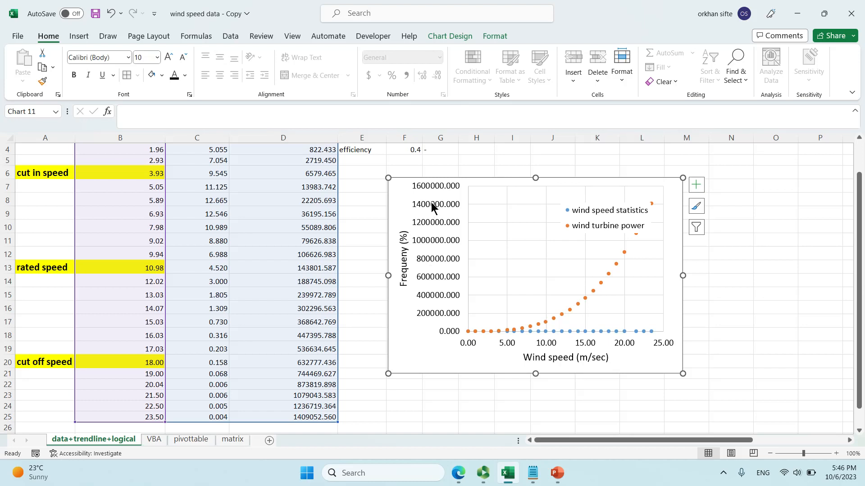
click(444, 415)
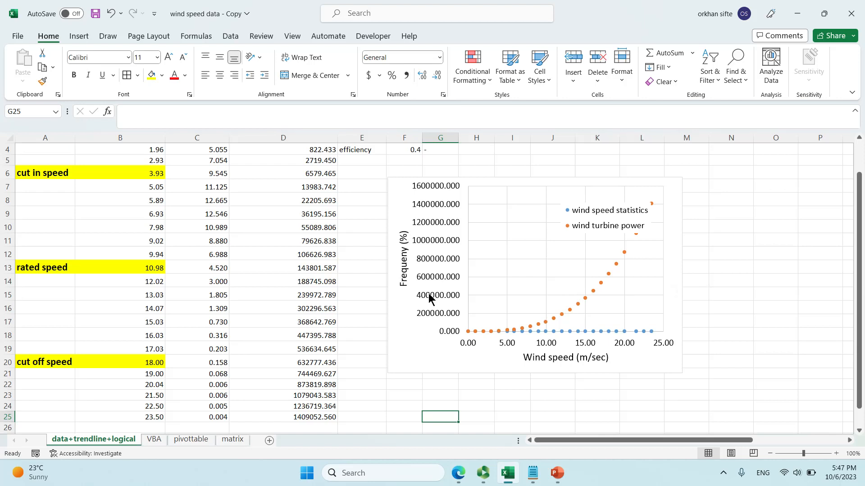
click(583, 300)
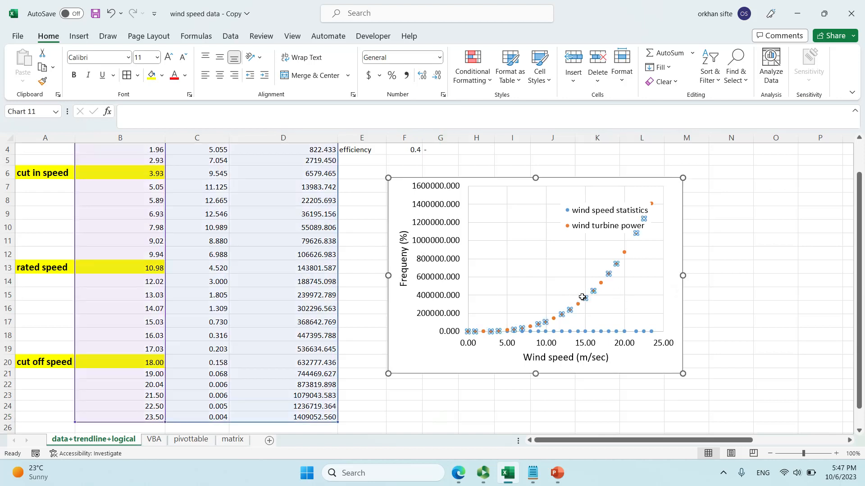
right_click(582, 300)
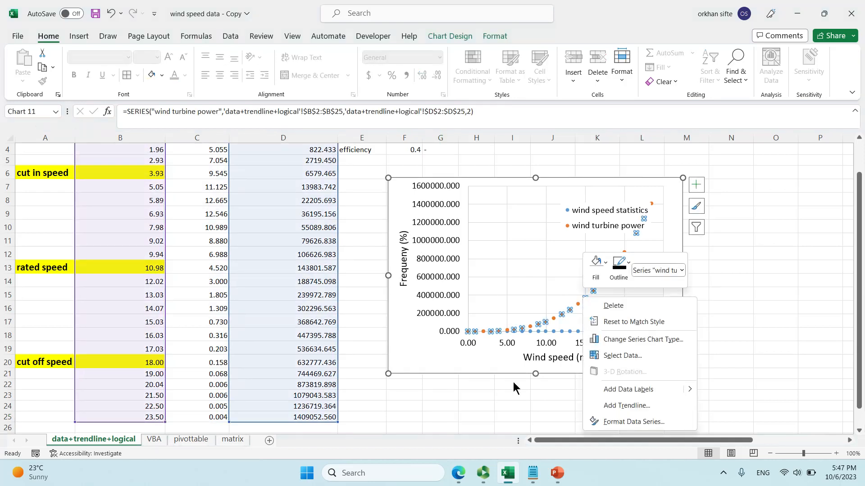
key(Escape)
key(Escape)
key(Escape)
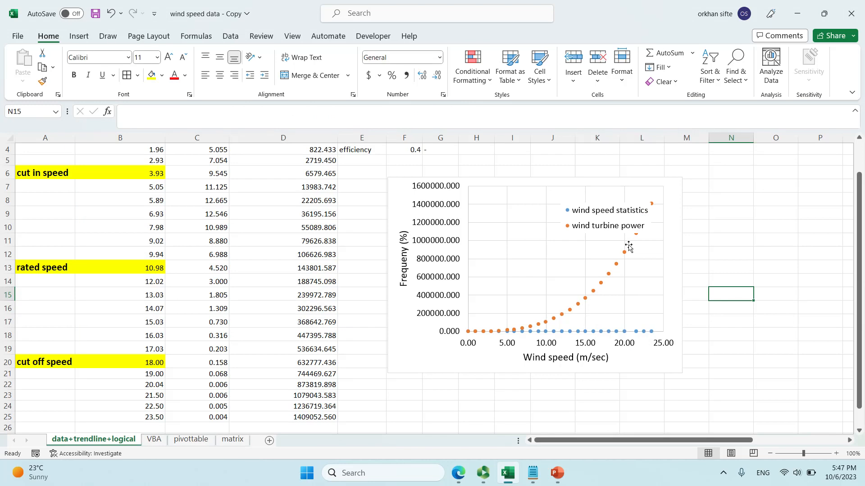
Move the chart legend away from the high-speed wind turbine power points so it does not cover them
click(612, 223)
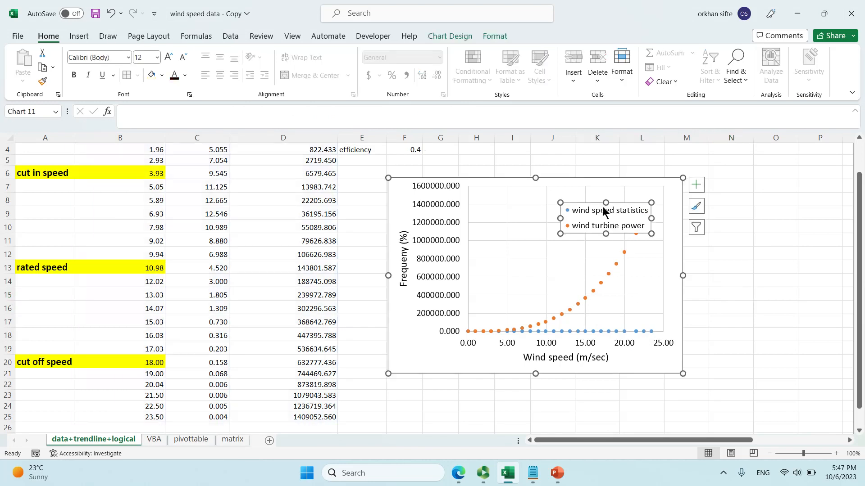
drag(587, 202, 550, 203)
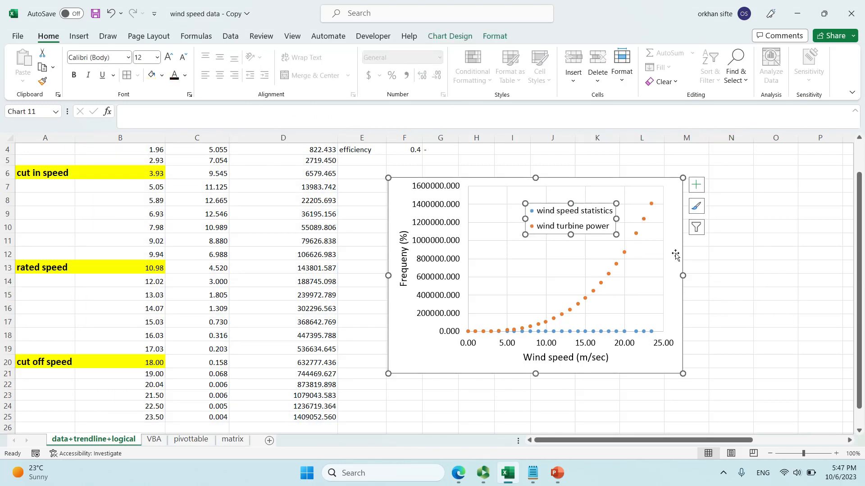
key(Escape)
key(Escape)
Plot the wind turbine power series on the secondary axis and close the series formatting options
click(634, 233)
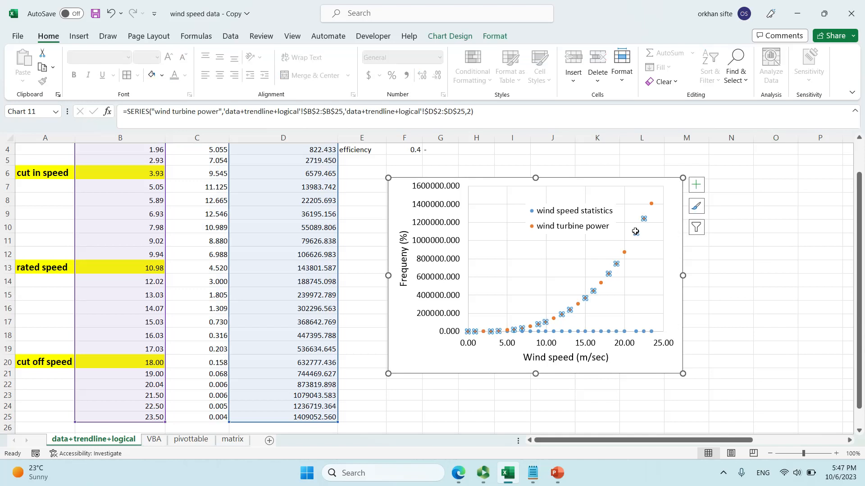
right_click(635, 232)
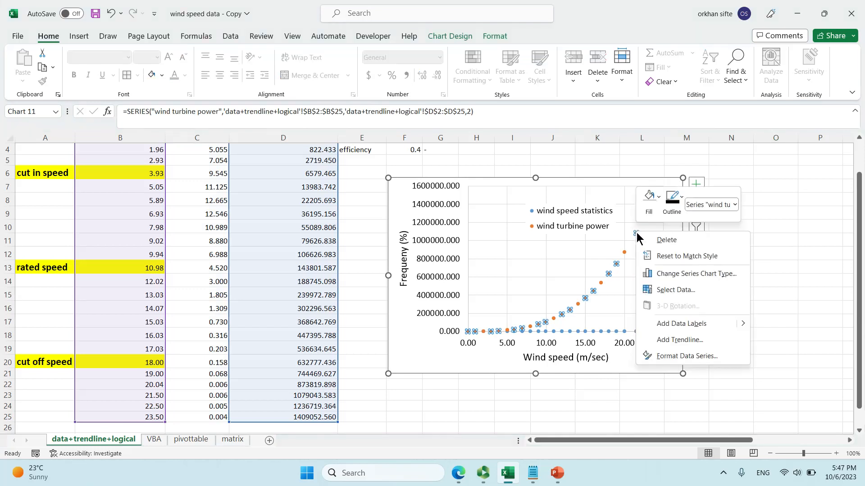
click(688, 356)
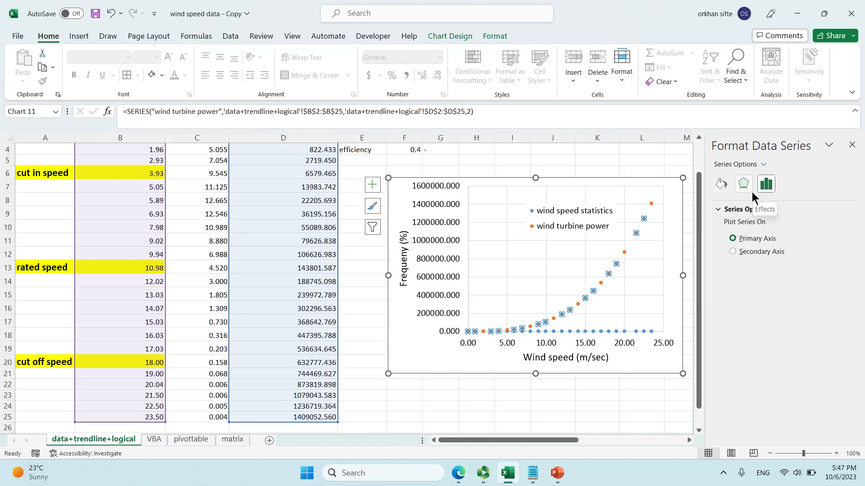
click(732, 252)
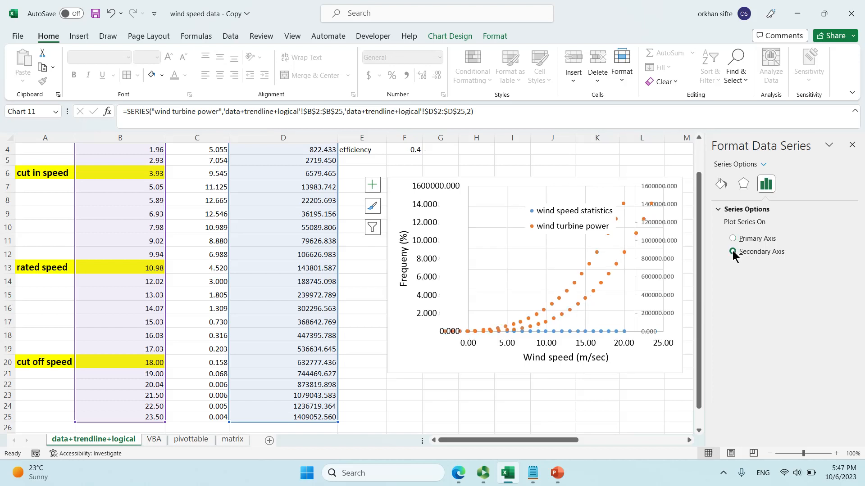
click(852, 146)
click(709, 322)
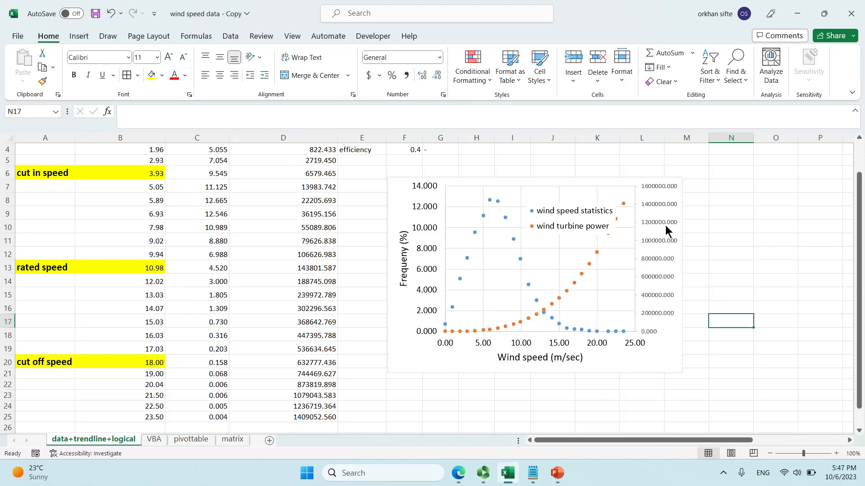
click(655, 273)
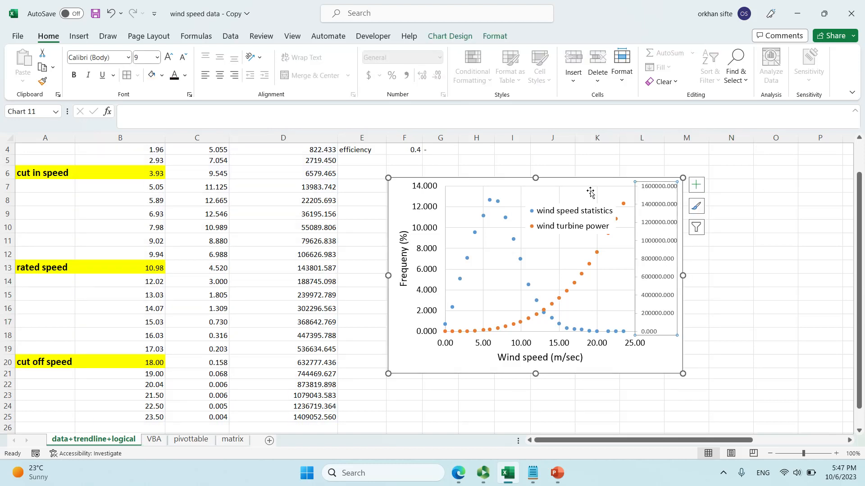
click(730, 295)
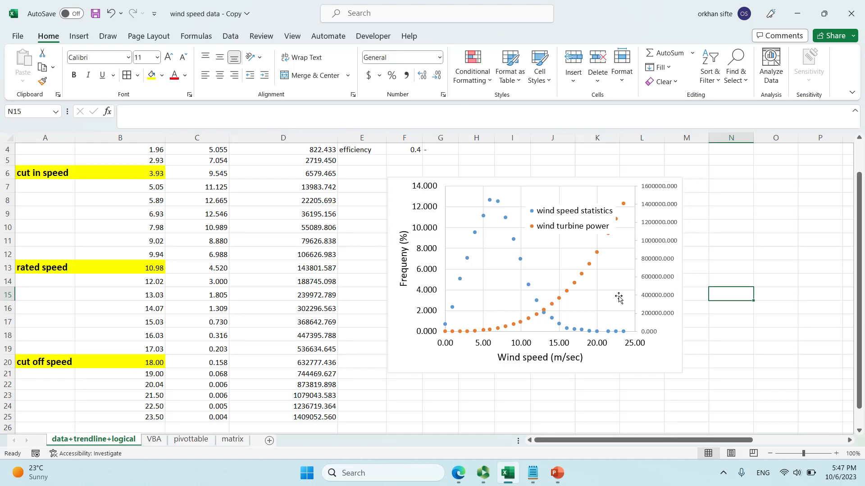
click(651, 276)
click(573, 220)
click(692, 291)
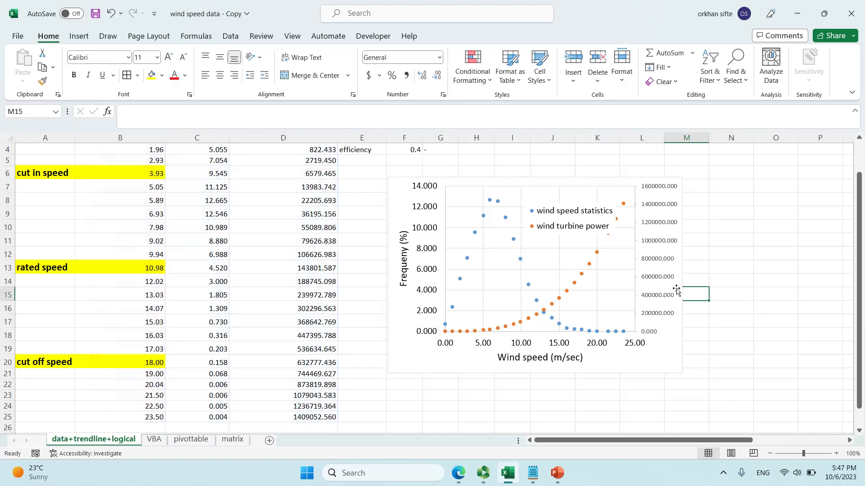
click(648, 194)
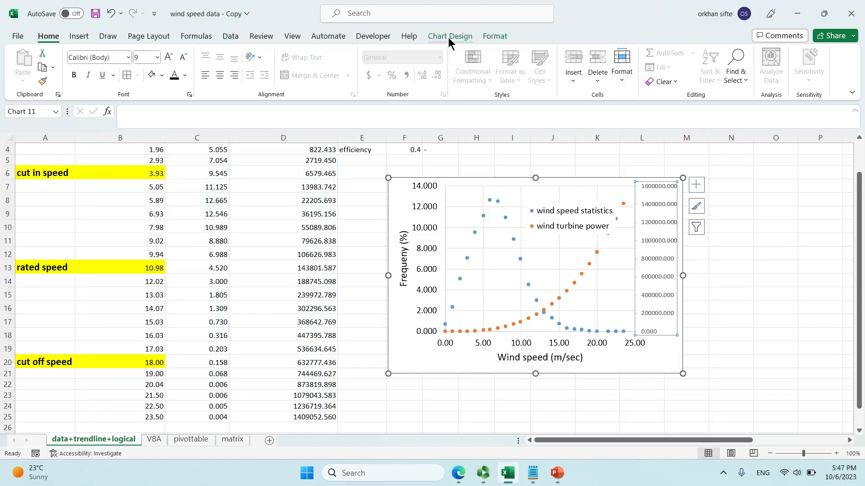
click(650, 363)
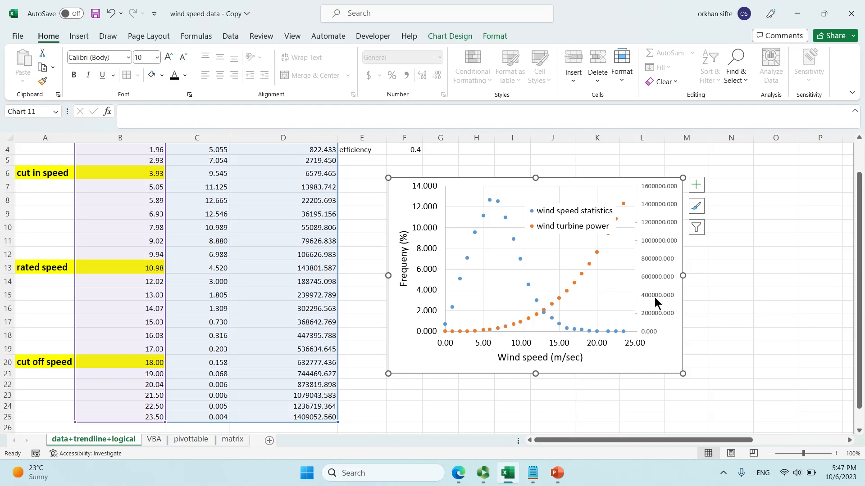
Add a secondary vertical axis title to the wind speed and turbine power chart
click(657, 303)
click(444, 37)
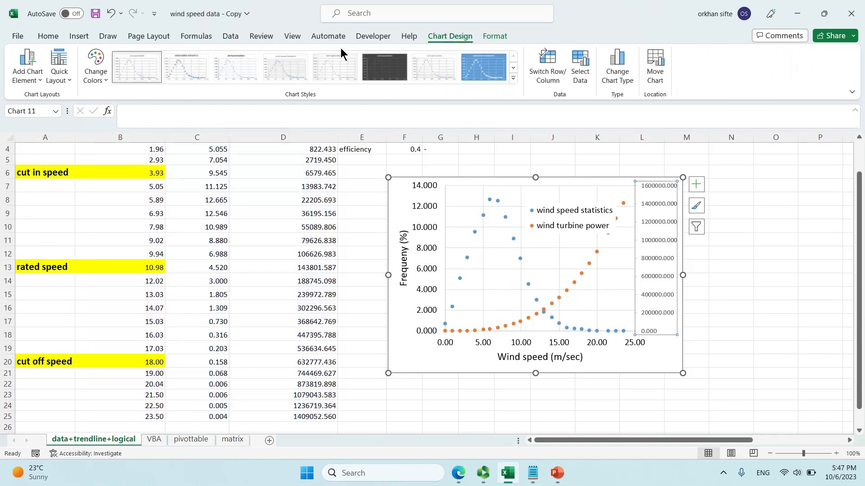
click(17, 77)
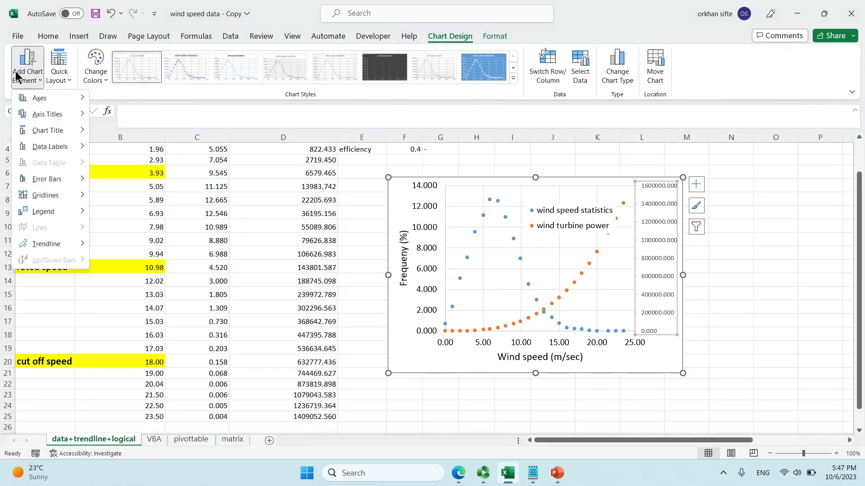
mouse_move(53, 115)
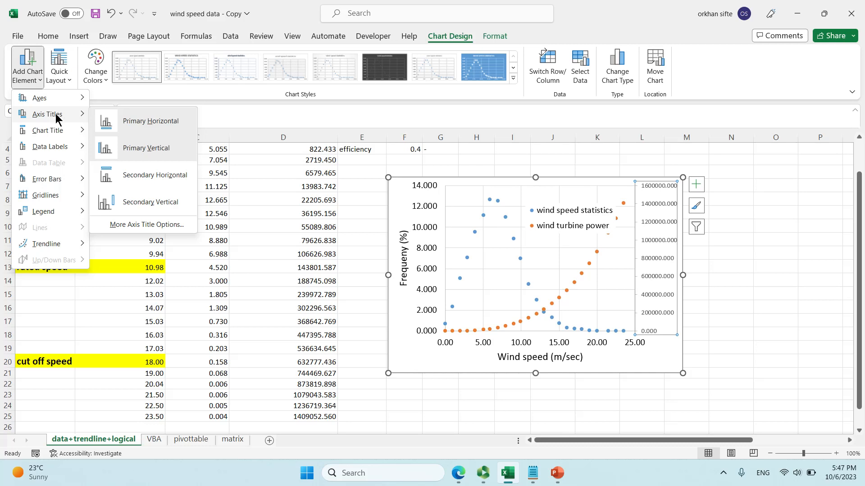
click(161, 198)
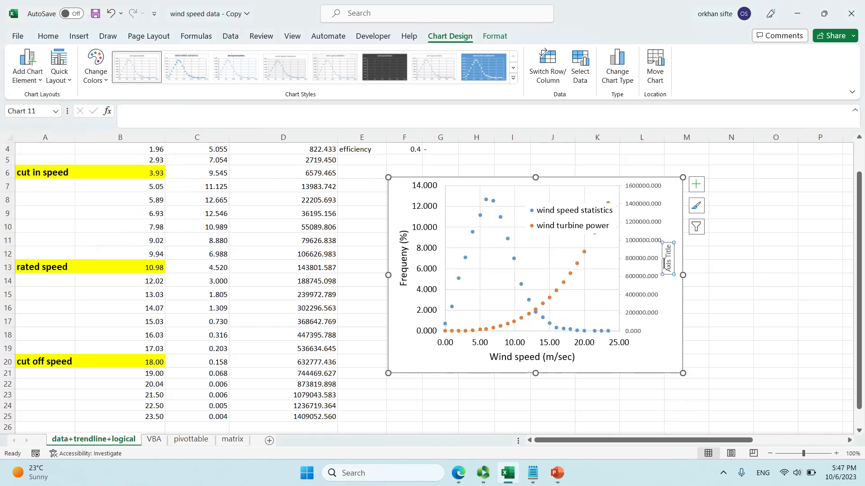
Set the text fill colour of the secondary vertical axis labels to black
click(646, 228)
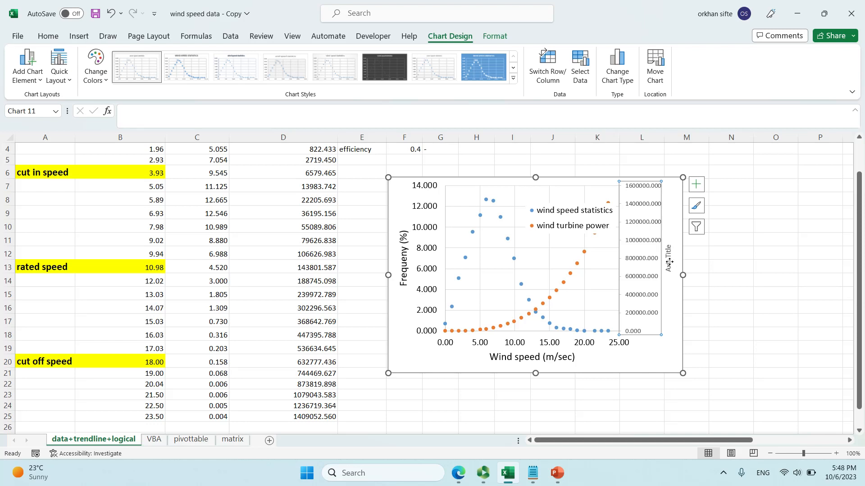
right_click(639, 256)
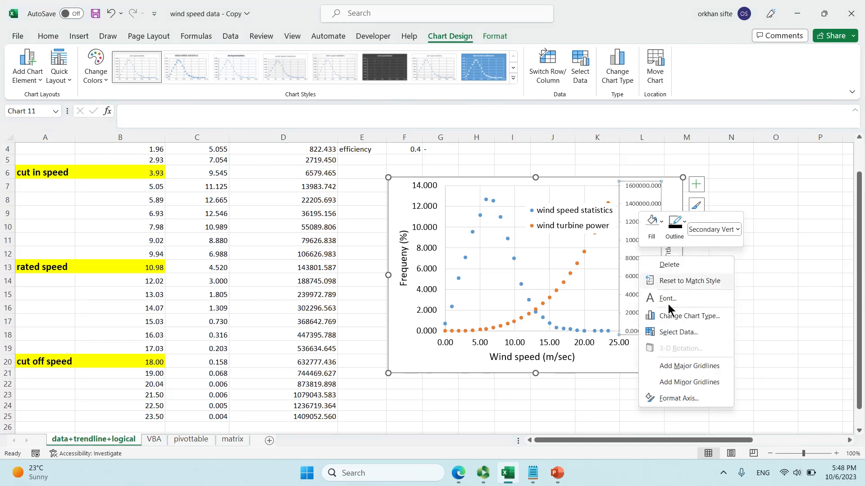
click(691, 399)
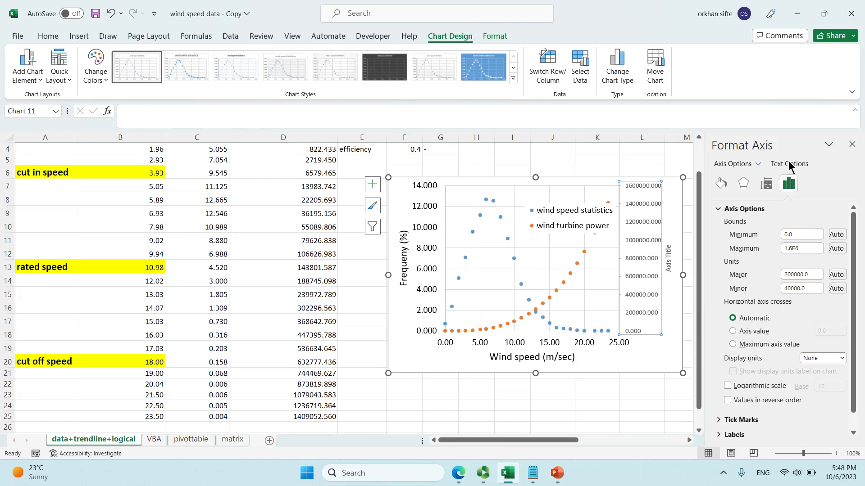
click(788, 163)
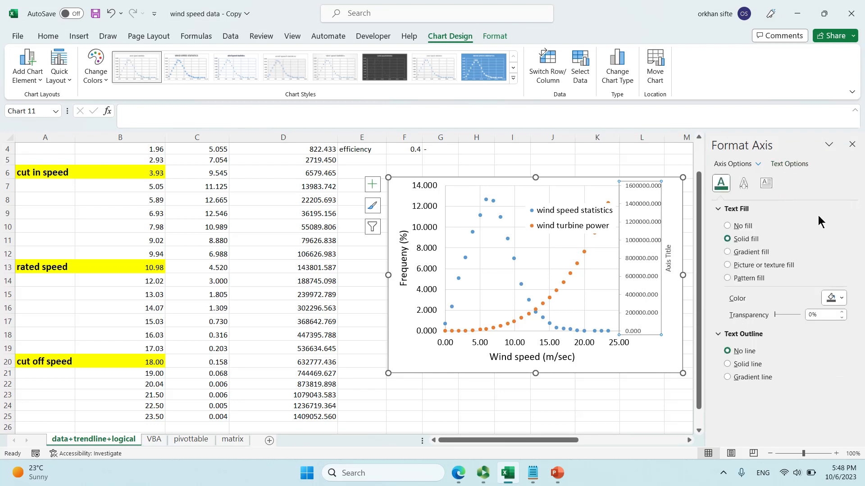
click(836, 297)
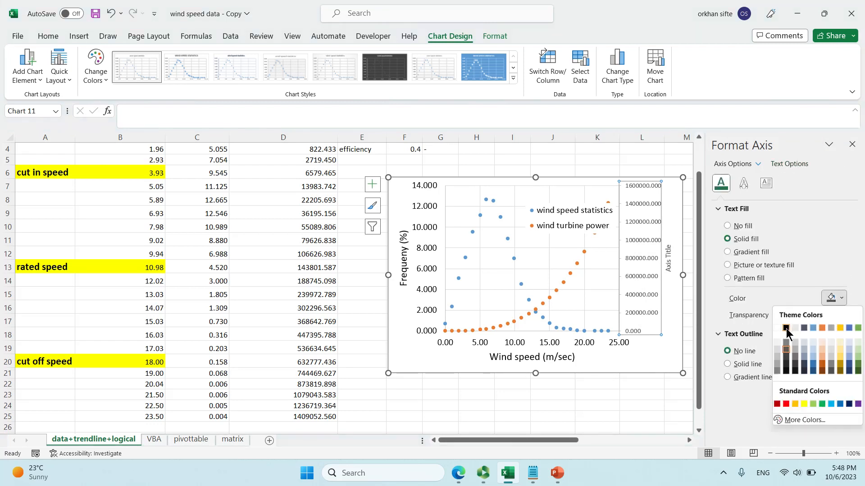
click(786, 328)
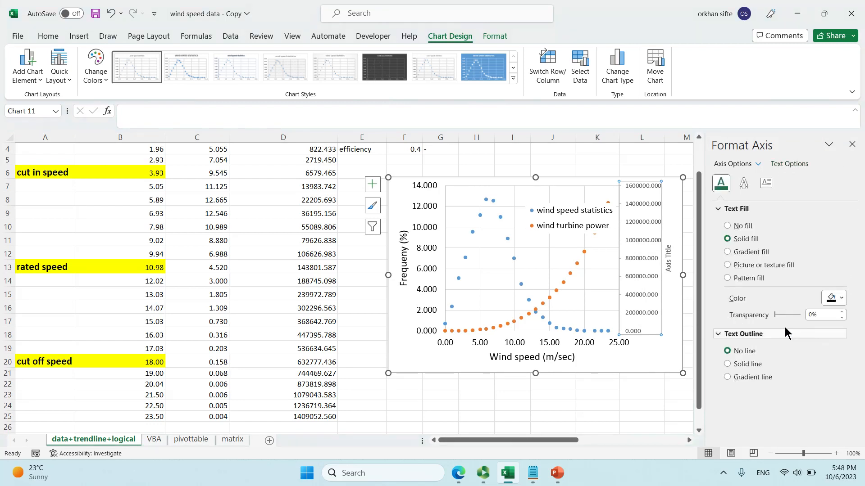
Set the secondary vertical axis title's text fill to black and close the formatting options
click(672, 257)
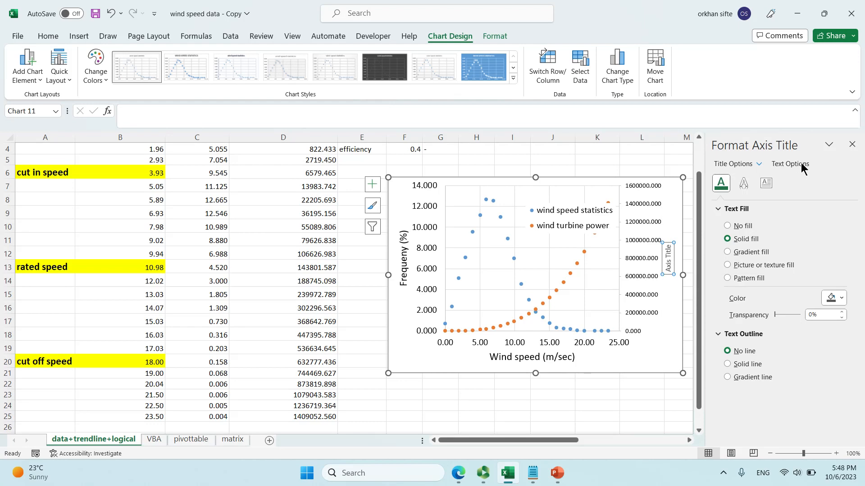
click(840, 299)
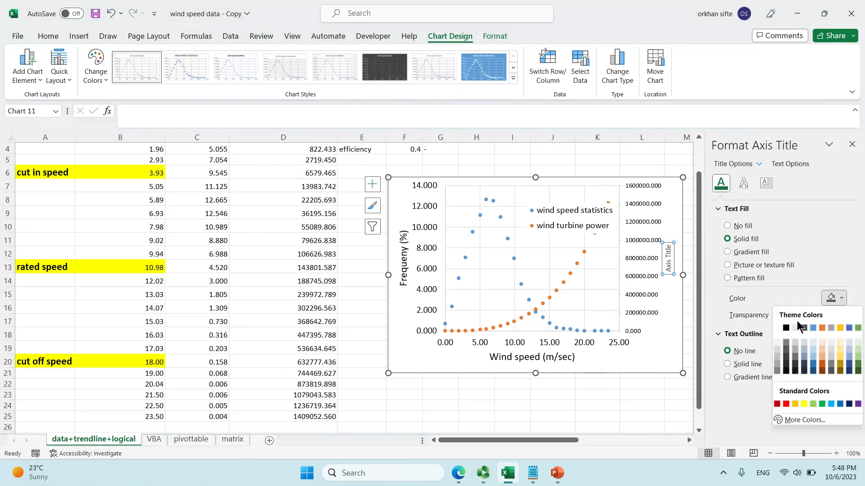
click(789, 328)
click(852, 144)
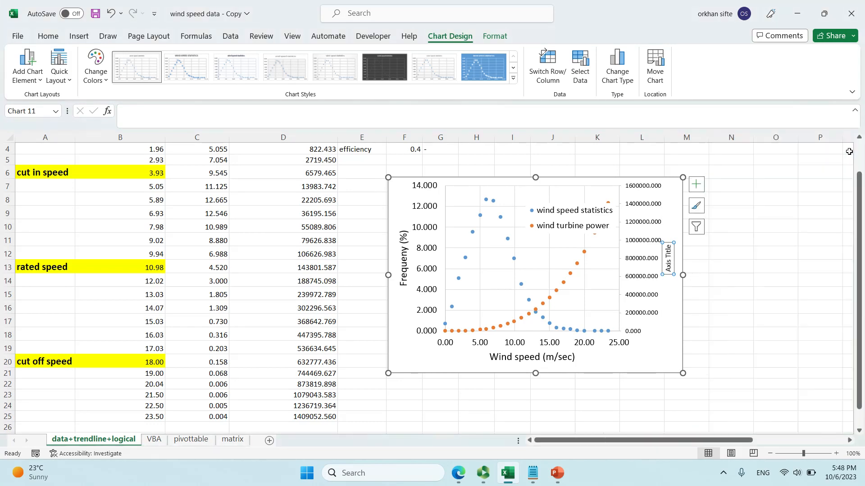
Increase the font size of the secondary vertical axis labels to 12
click(775, 280)
click(651, 255)
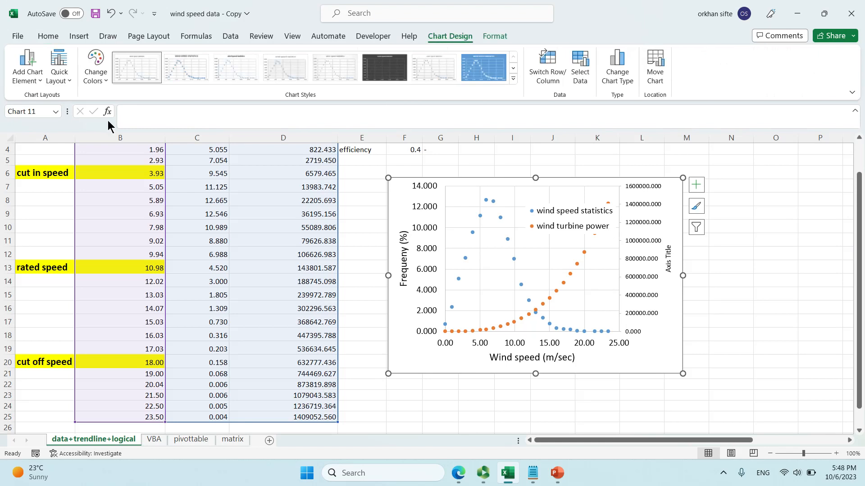
click(641, 236)
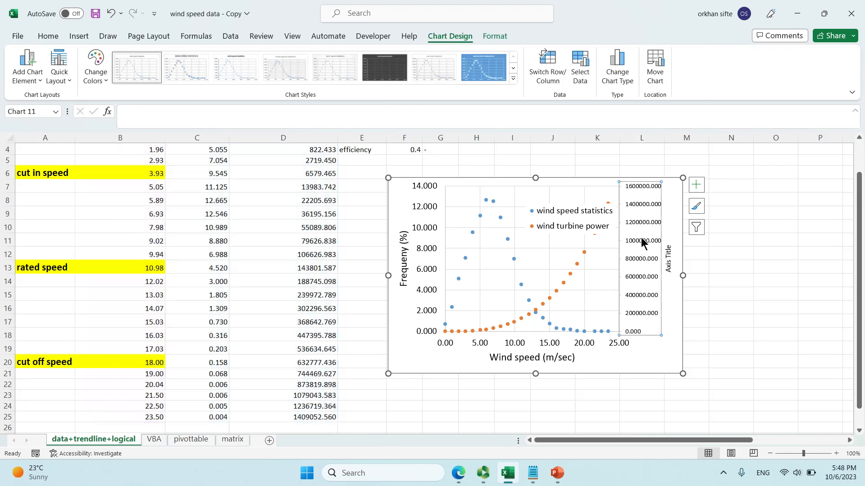
click(47, 36)
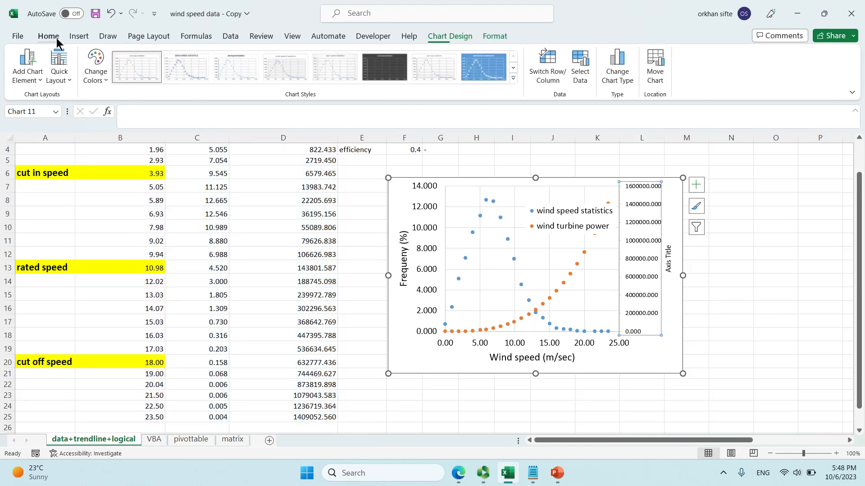
click(169, 58)
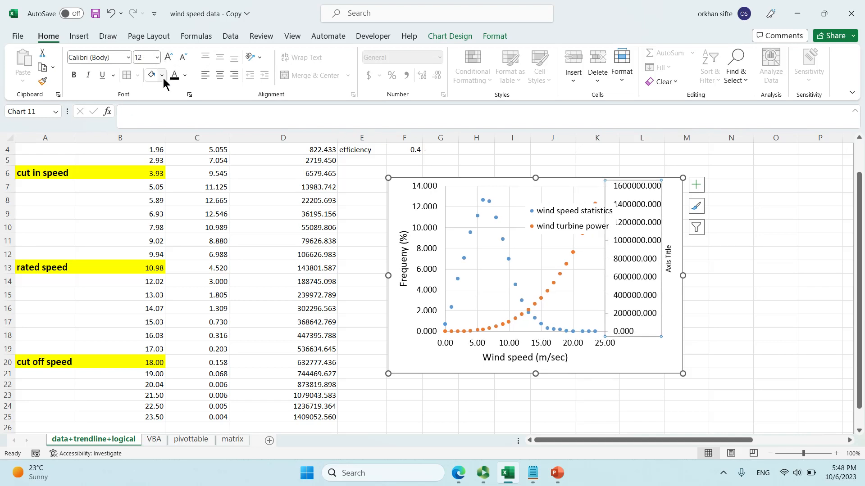
Enlarge the secondary vertical axis title's font size to 14
click(669, 269)
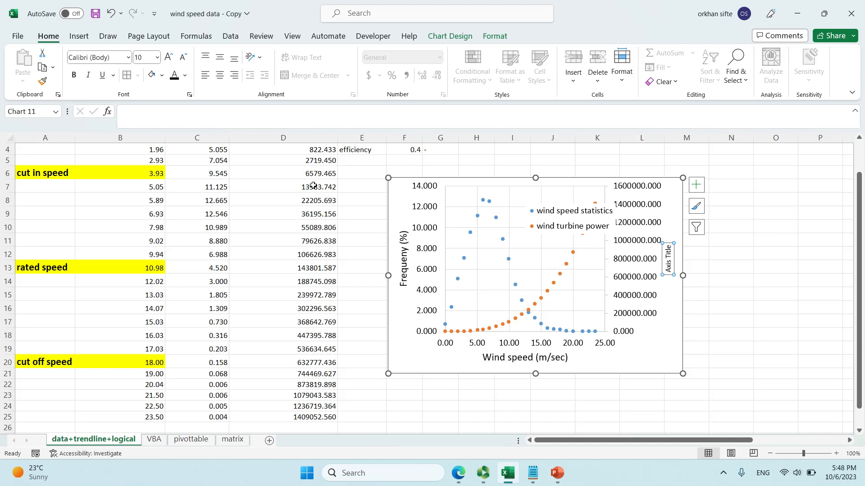
click(166, 59)
click(166, 59)
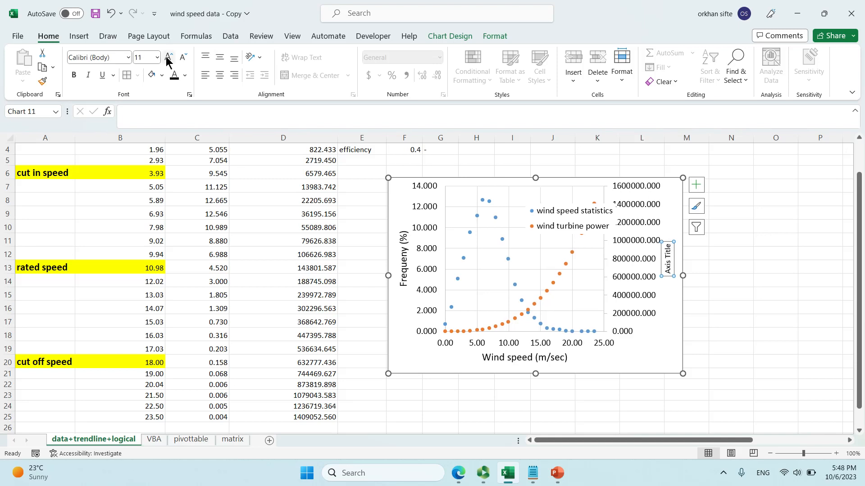
click(167, 60)
click(167, 60)
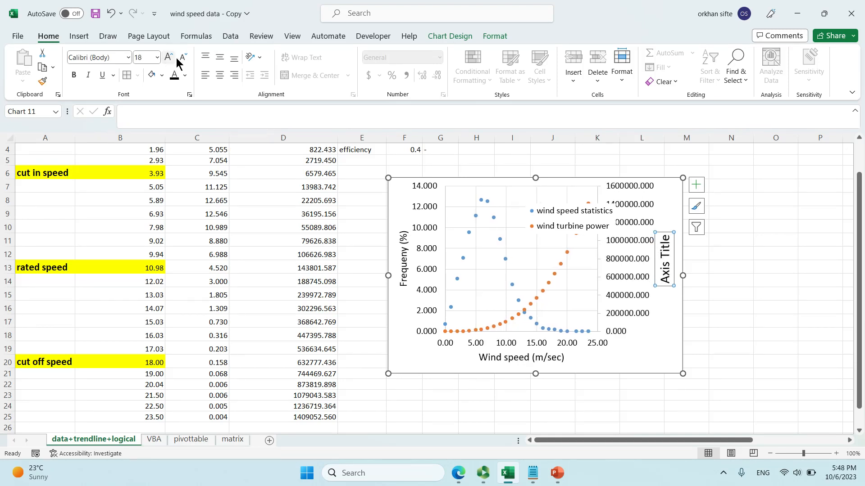
click(182, 57)
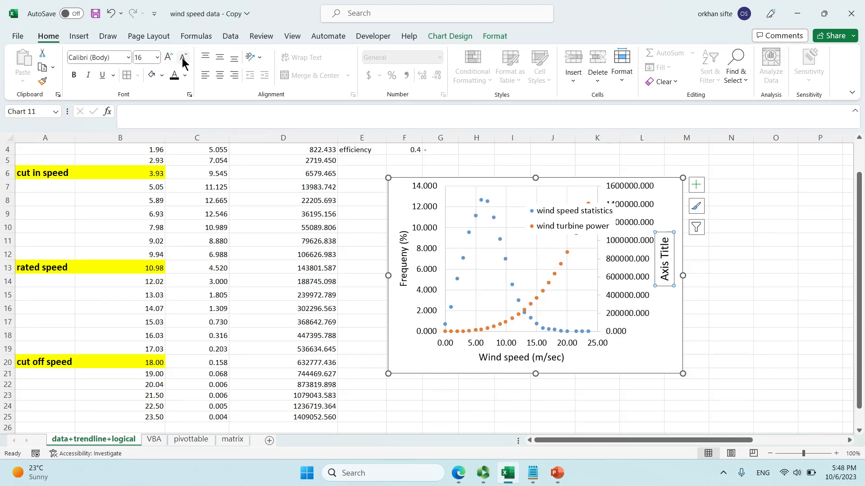
Replace the secondary vertical axis title's placeholder text with "Power (W)"
triple_click(670, 273)
text(power)
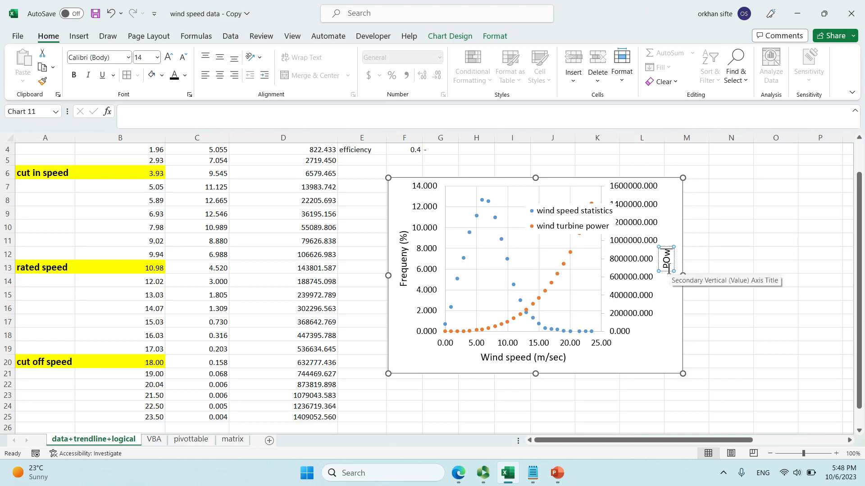
text( (W))
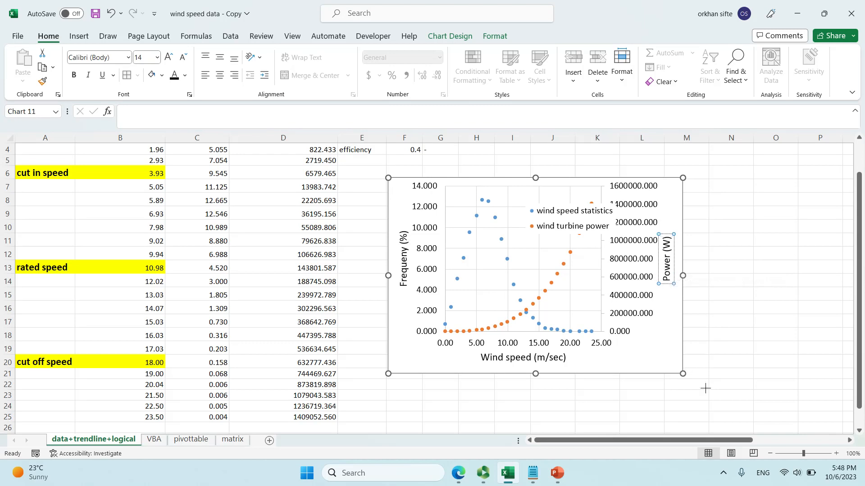
Enlarge the chart to about column N and row 24, shift it slightly up and left, and deselect it
drag(705, 389, 762, 423)
drag(660, 178, 652, 166)
click(800, 253)
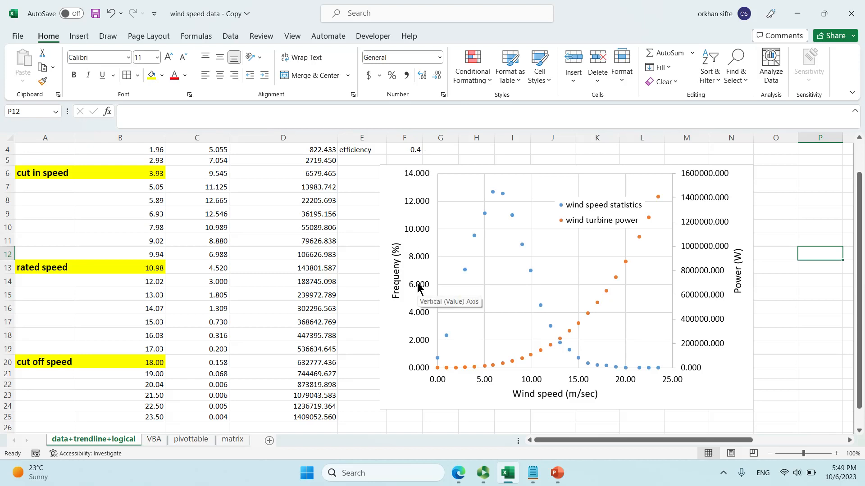
Shift the chart legend slightly left, away from the wind turbine power points, and deselect the chart
click(627, 222)
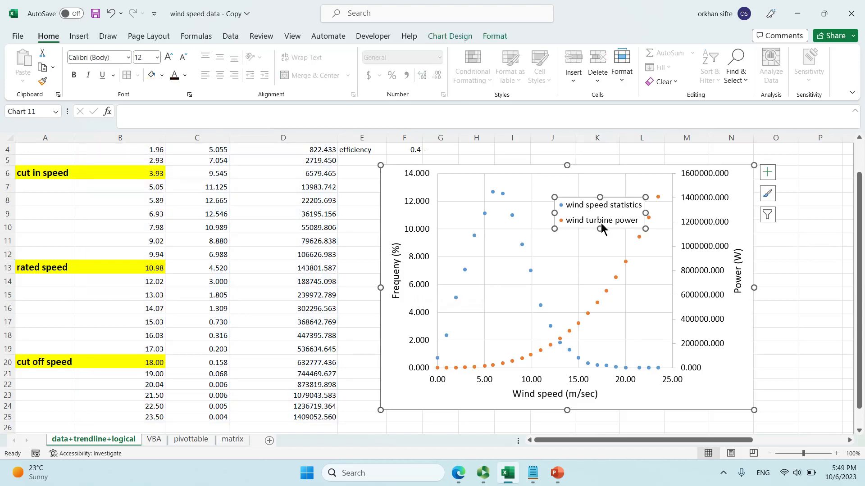
drag(586, 228, 577, 227)
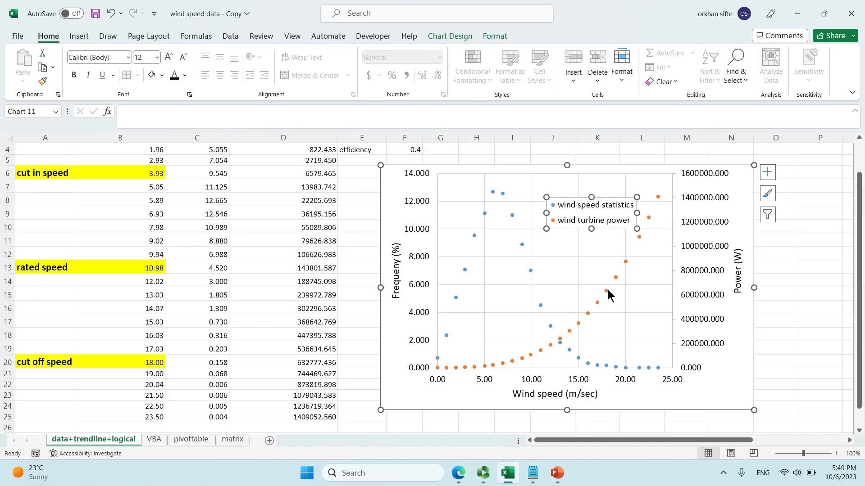
click(630, 291)
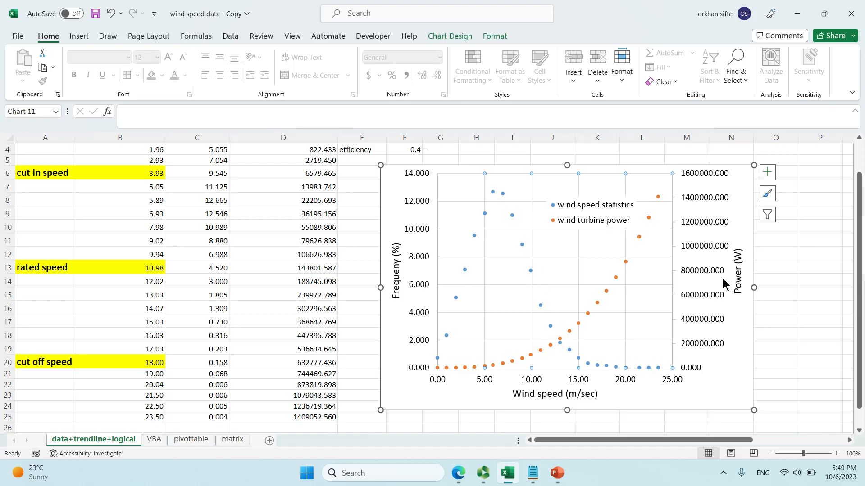
click(791, 307)
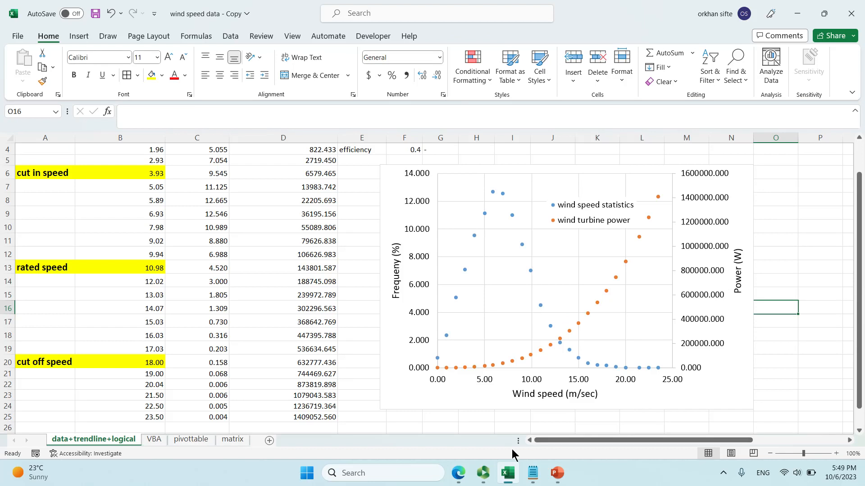